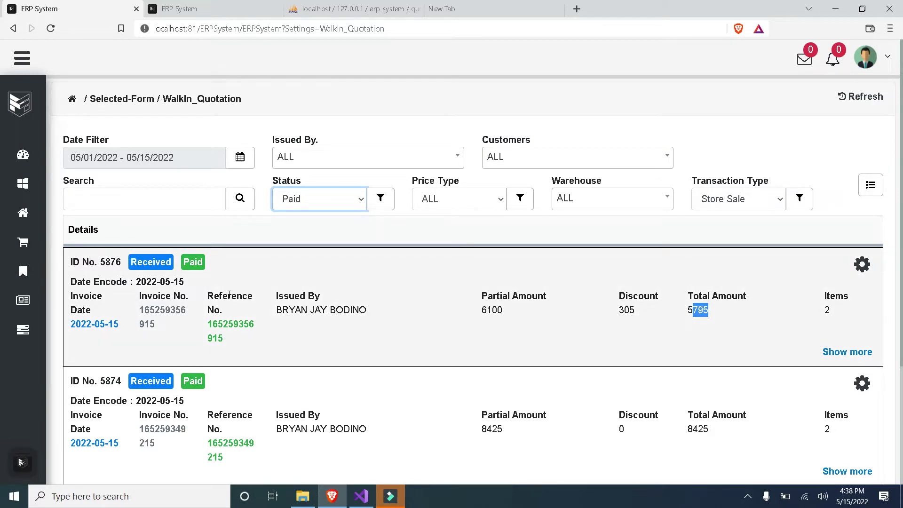
# Step: Examine the date, issuer and customer filters above the walk-in quotation list
pyautogui.click(407, 318)
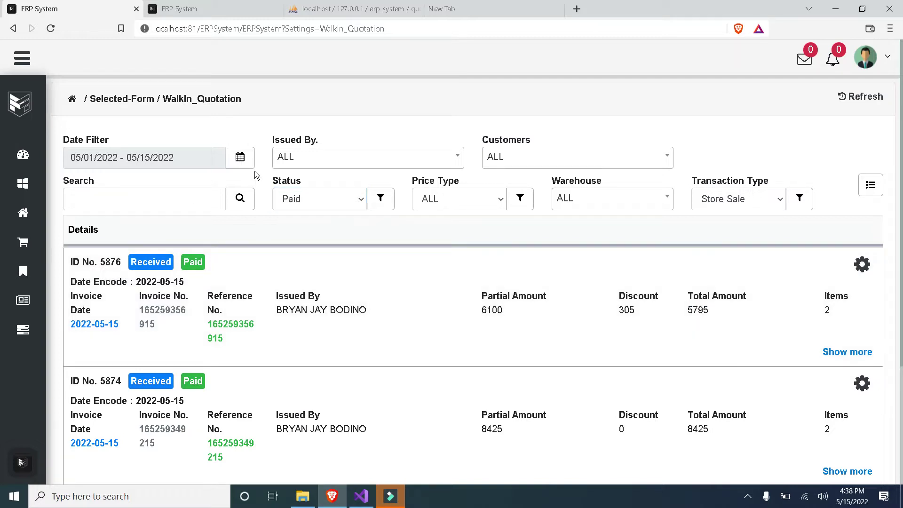
pyautogui.moveTo(250, 127); pyautogui.dragTo(371, 138)
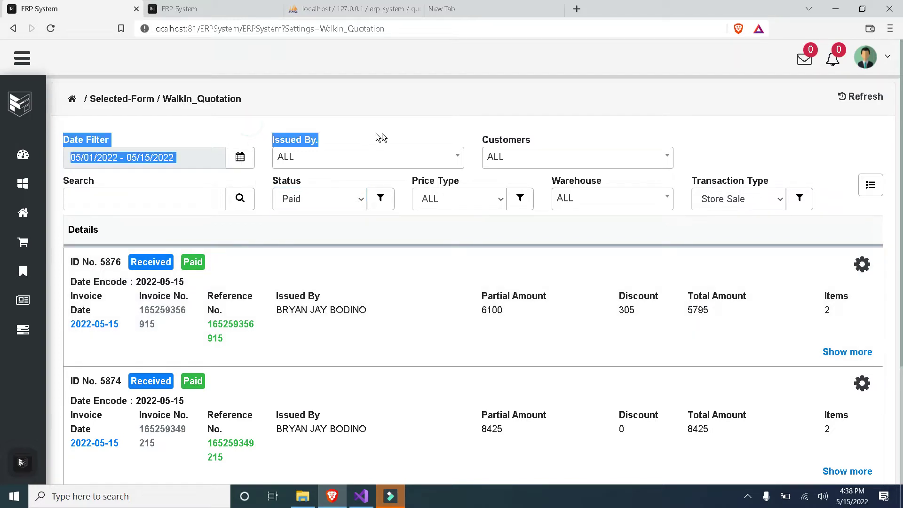
pyautogui.click(346, 128)
pyautogui.moveTo(259, 134); pyautogui.dragTo(301, 142)
pyautogui.moveTo(532, 137); pyautogui.dragTo(517, 141)
pyautogui.click(522, 141)
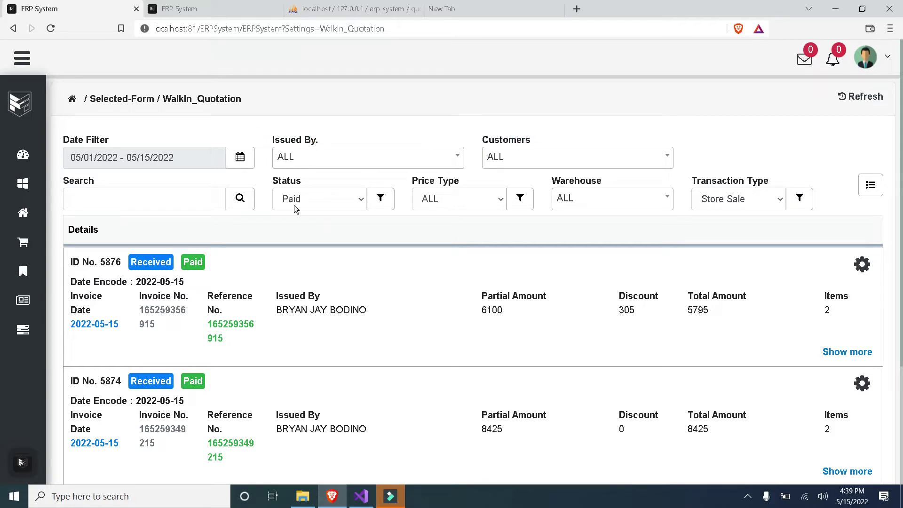
# Step: Review the available options of the Status, Price Type and Warehouse filters without changing them
pyautogui.doubleClick(280, 182)
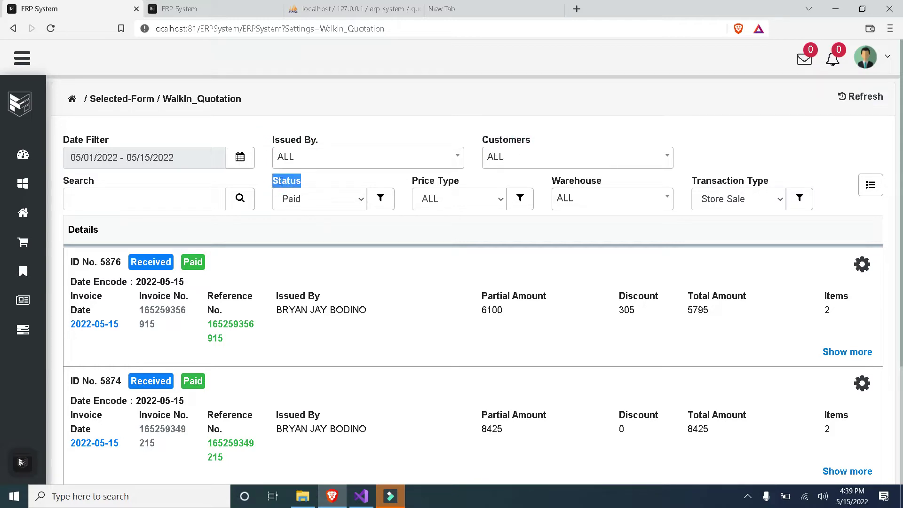
pyautogui.click(302, 196)
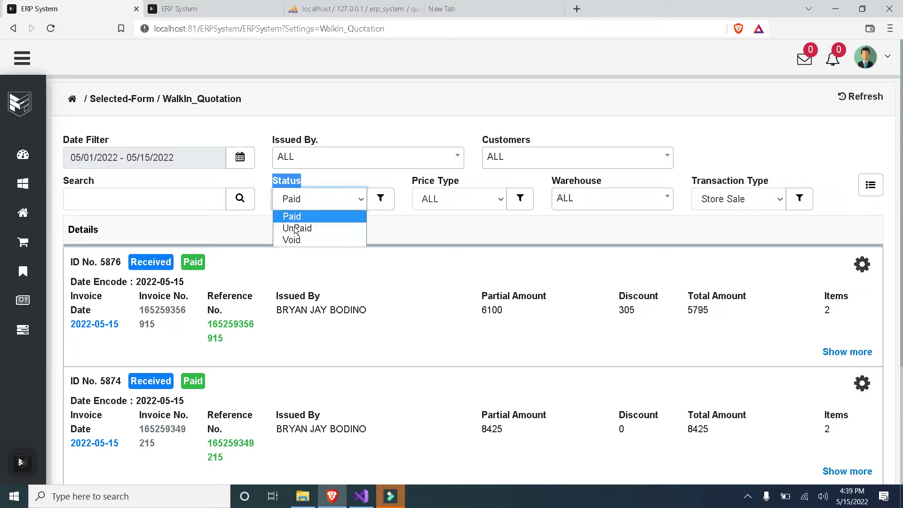
pyautogui.click(322, 182)
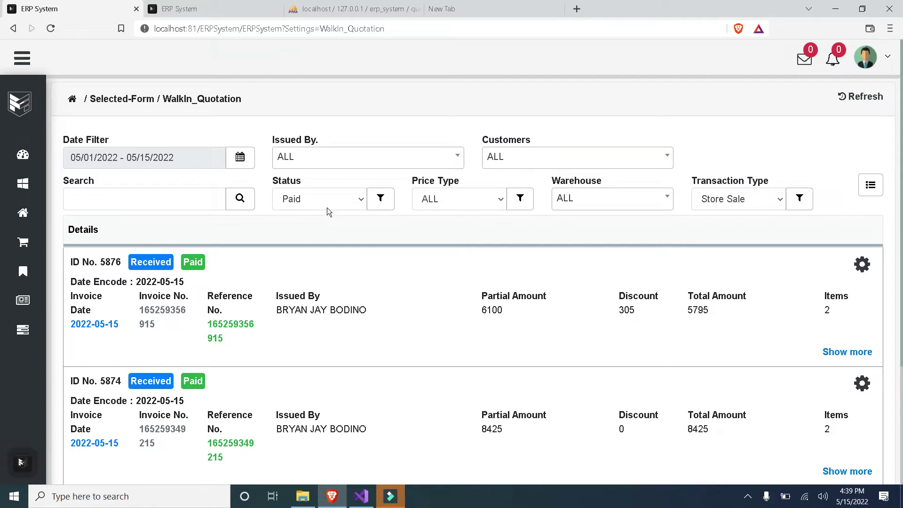
pyautogui.click(439, 199)
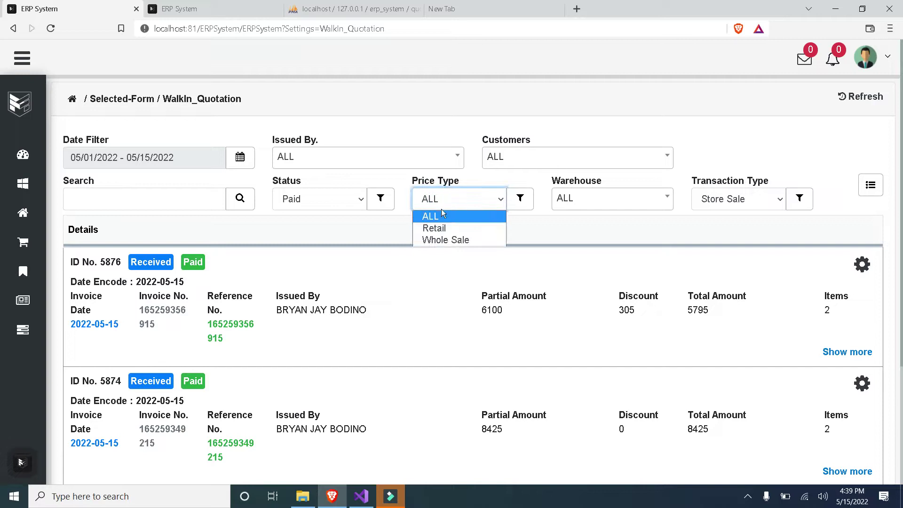
pyautogui.click(449, 198)
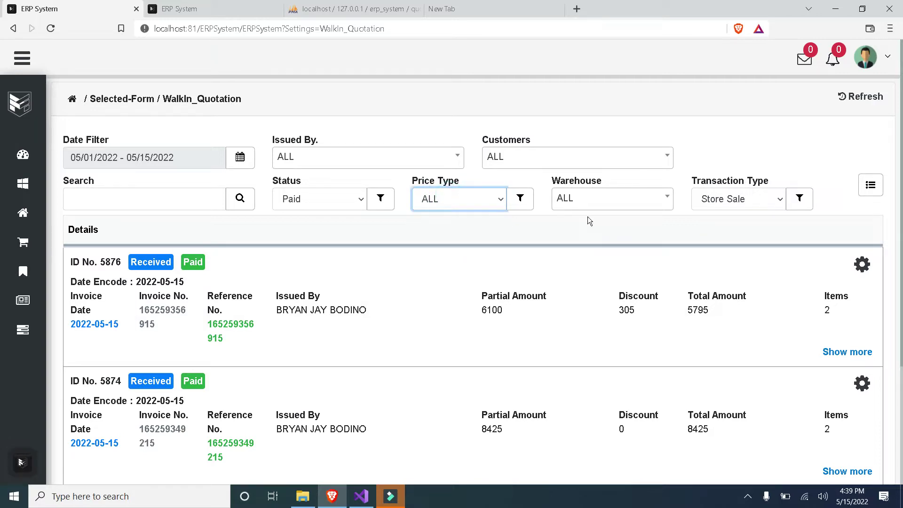
pyautogui.moveTo(552, 181); pyautogui.dragTo(602, 181)
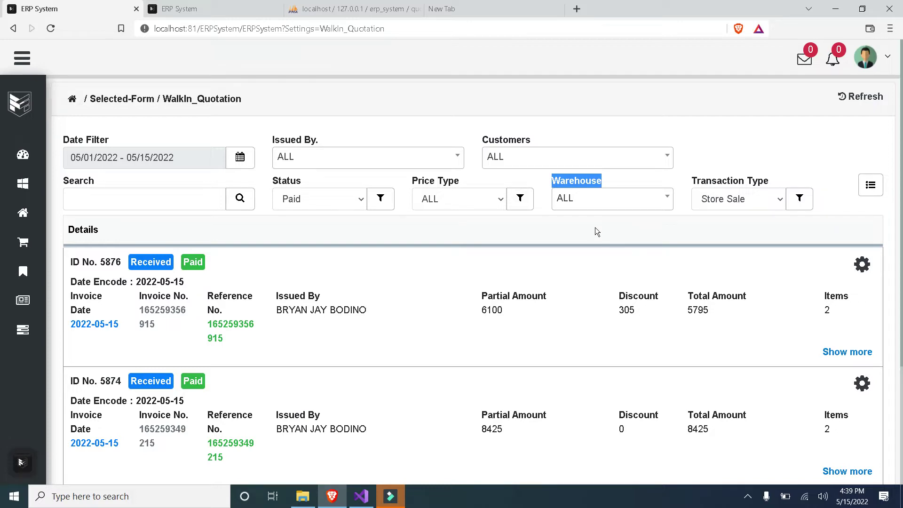
pyautogui.click(600, 198)
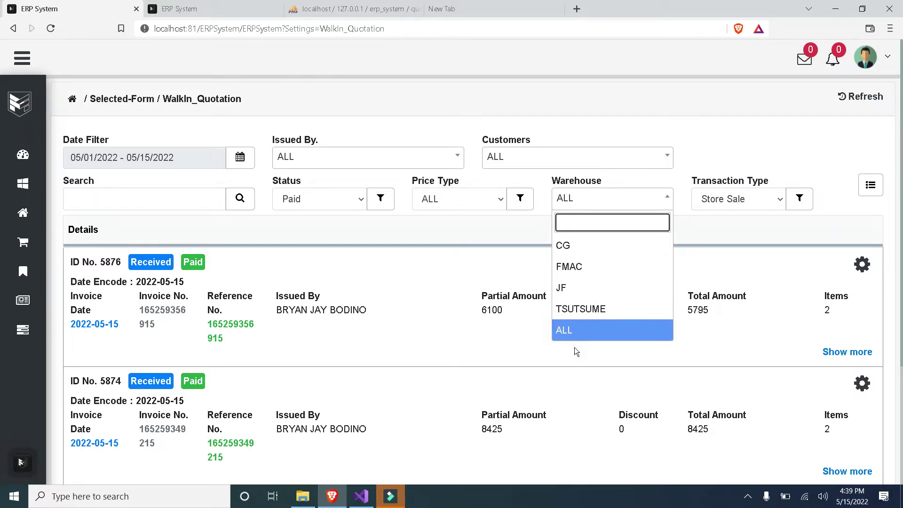
pyautogui.click(596, 200)
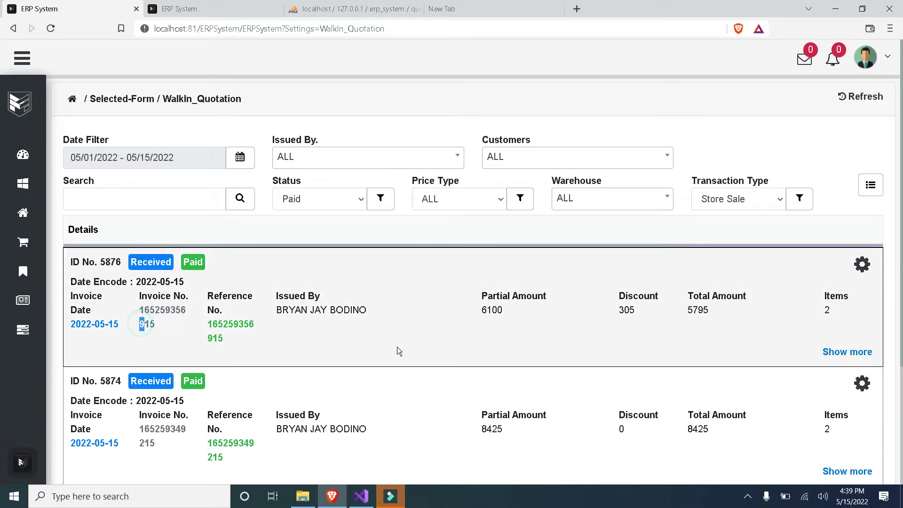
# Step: Expand the first quotation's details and examine its amounts, payment information and customer fields
pyautogui.doubleClick(485, 311)
pyautogui.doubleClick(627, 311)
pyautogui.click(844, 352)
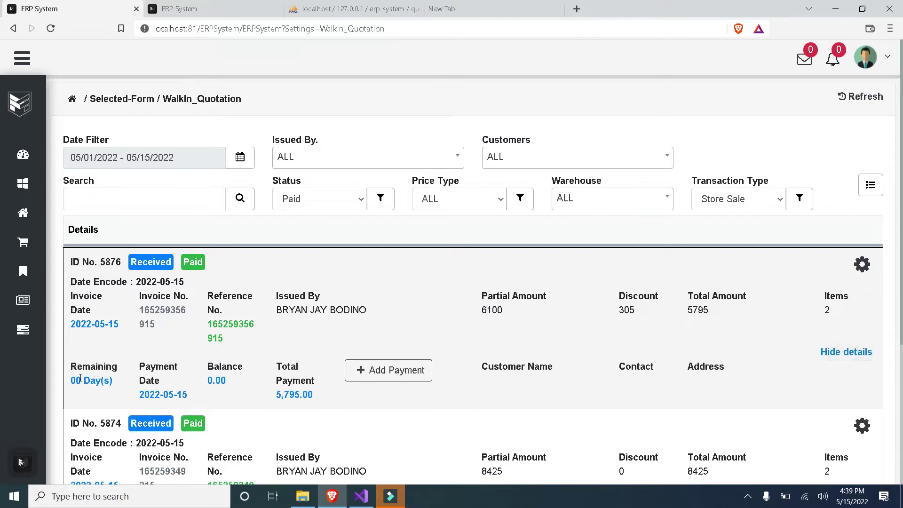
pyautogui.tripleClick(74, 383)
pyautogui.moveTo(140, 395); pyautogui.dragTo(191, 394)
pyautogui.moveTo(181, 281); pyautogui.dragTo(141, 281)
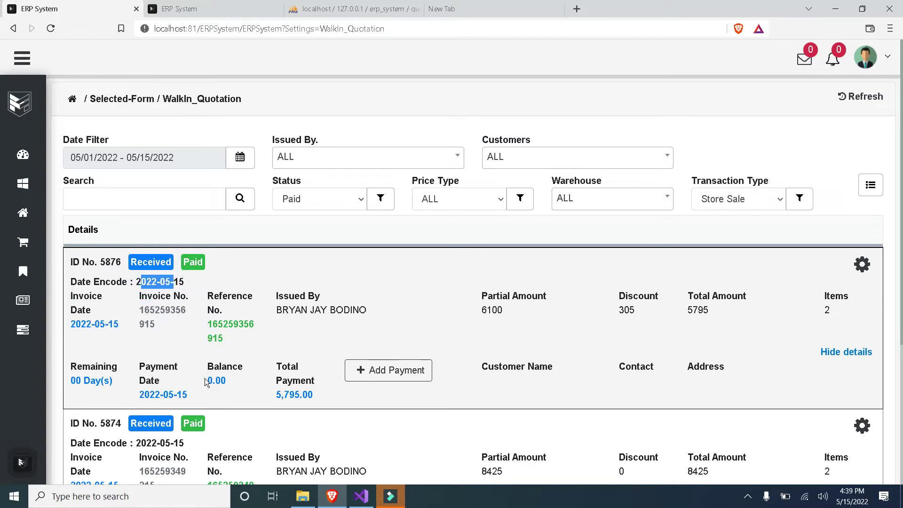
pyautogui.moveTo(206, 382); pyautogui.dragTo(226, 382)
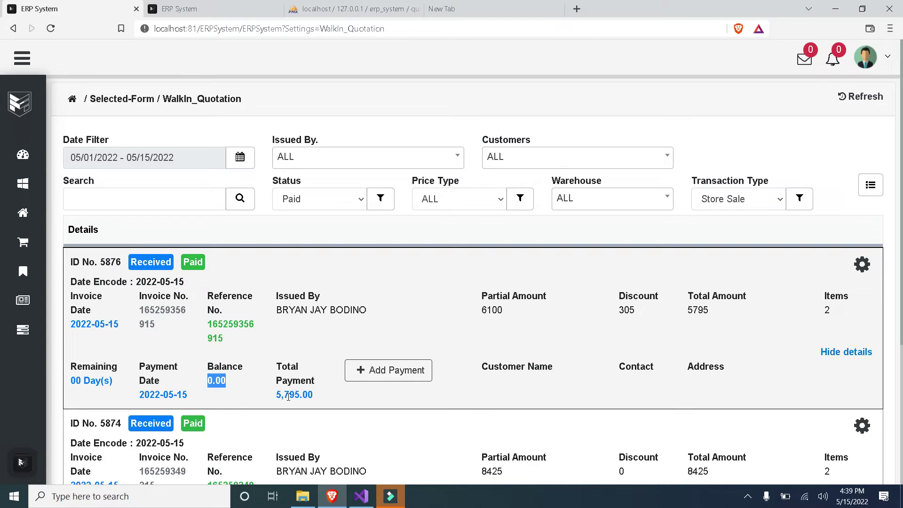
pyautogui.moveTo(276, 395); pyautogui.dragTo(307, 397)
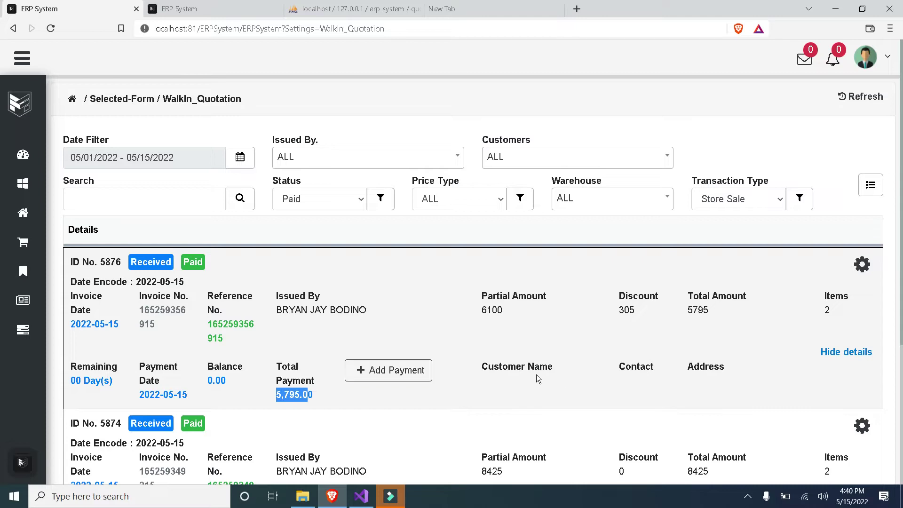
pyautogui.moveTo(483, 369); pyautogui.dragTo(557, 368)
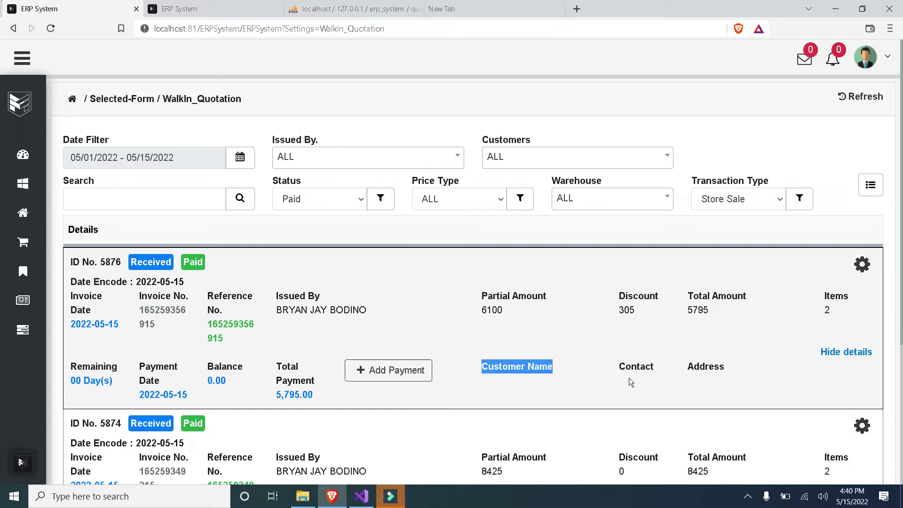
pyautogui.doubleClick(623, 370)
pyautogui.doubleClick(695, 371)
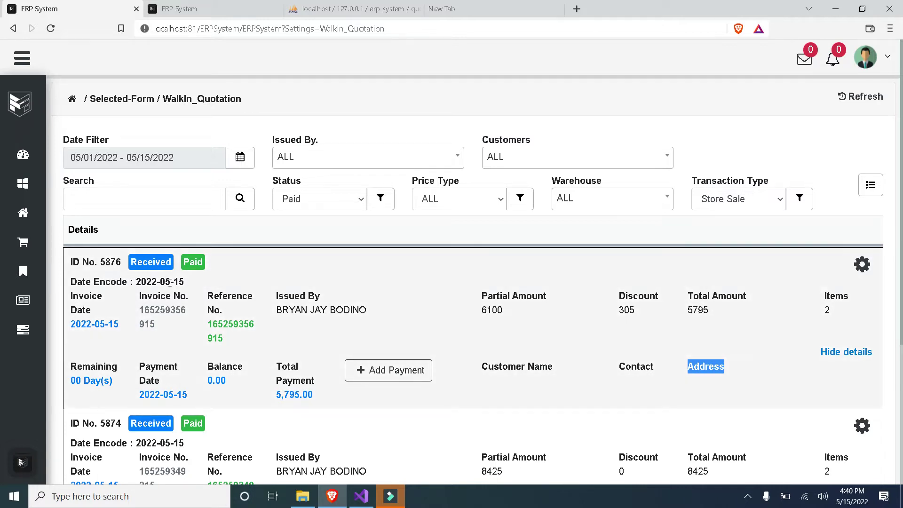
# Step: Open a new walk-in quote and copy its invoice number into the reference number
pyautogui.moveTo(22, 275)
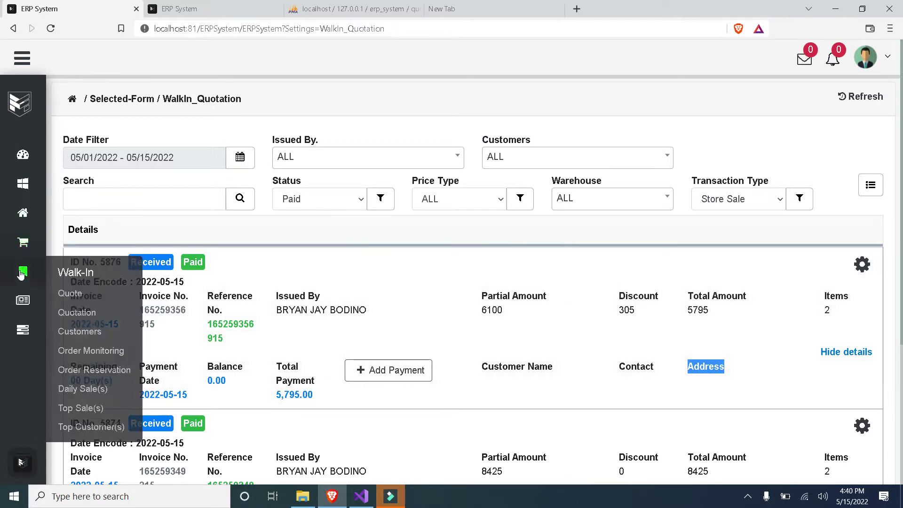
pyautogui.click(70, 296)
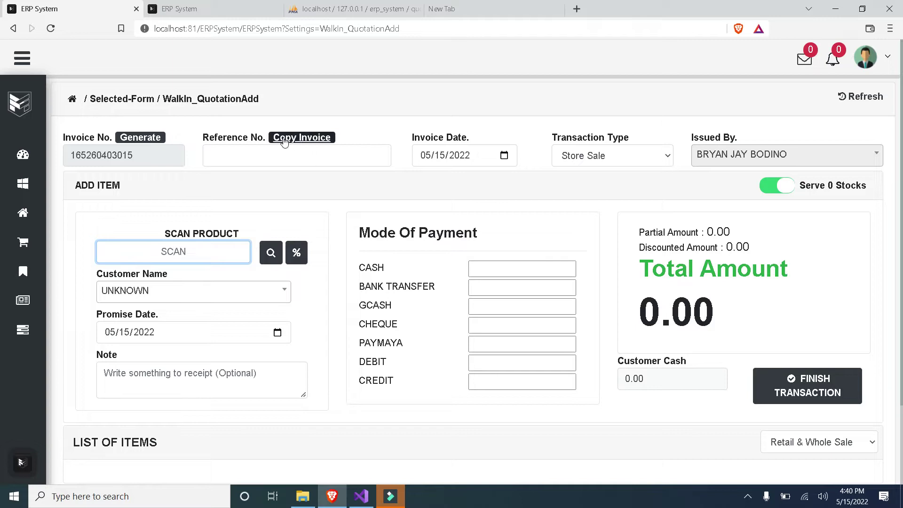
pyautogui.click(265, 155)
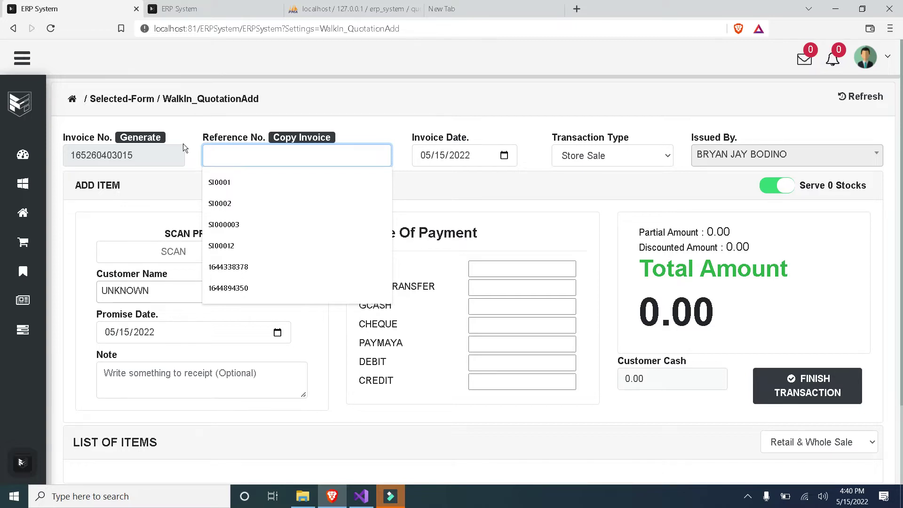
pyautogui.moveTo(142, 156); pyautogui.dragTo(78, 156)
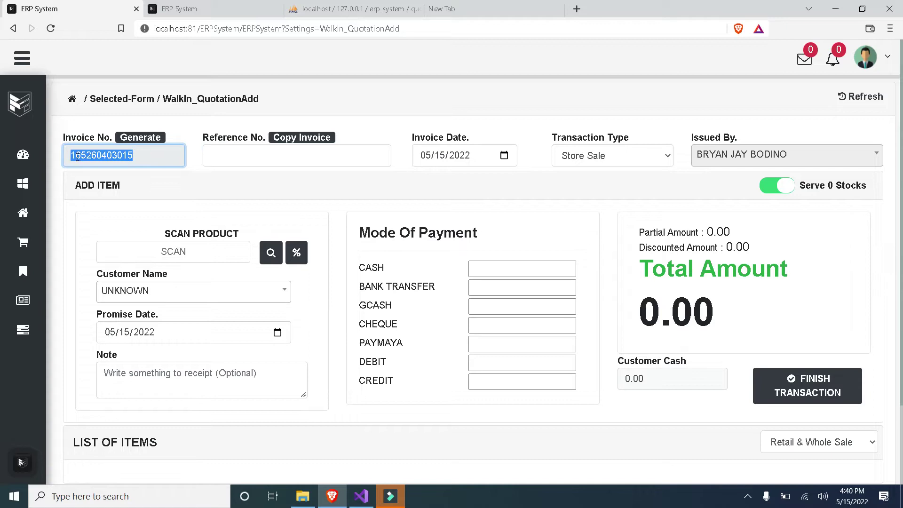
pyautogui.click(298, 141)
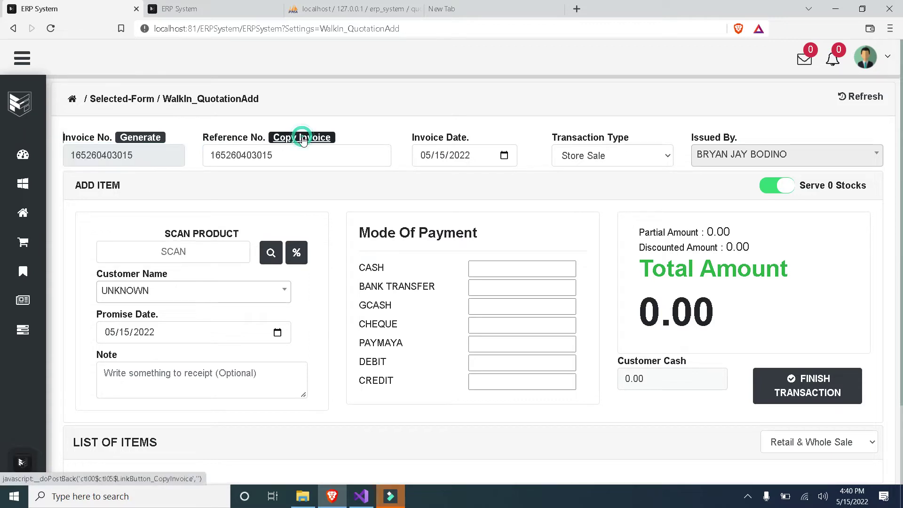
pyautogui.click(150, 162)
pyautogui.moveTo(97, 161); pyautogui.dragTo(90, 161)
pyautogui.click(368, 200)
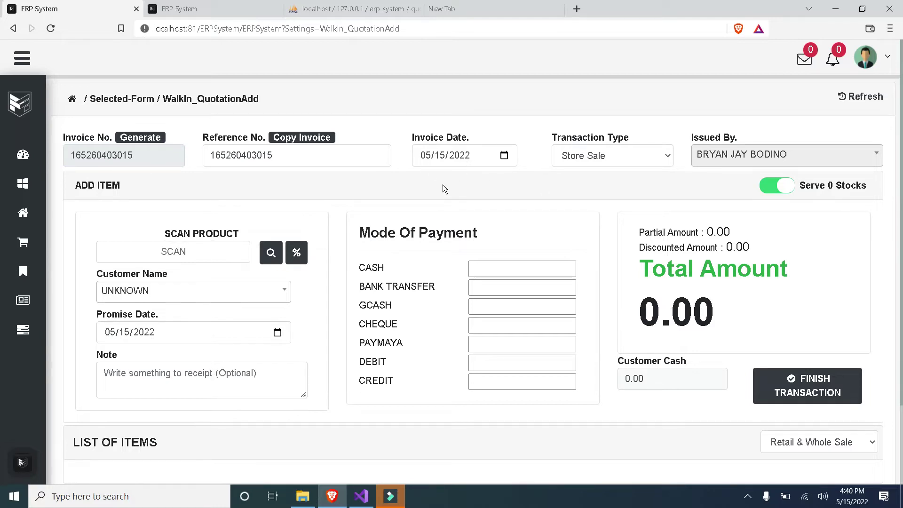
# Step: Examine the new quote's invoice date, issuer, customer choices and modes of payment
pyautogui.click(440, 156)
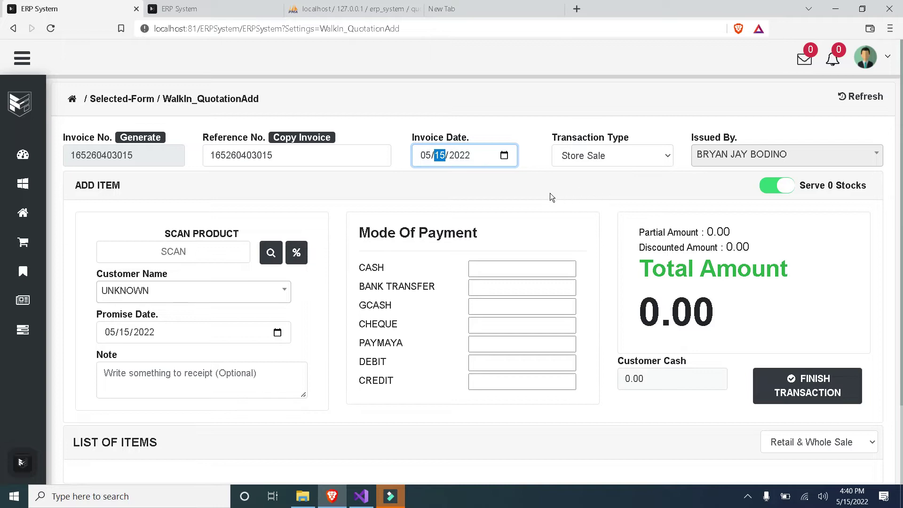
pyautogui.click(530, 193)
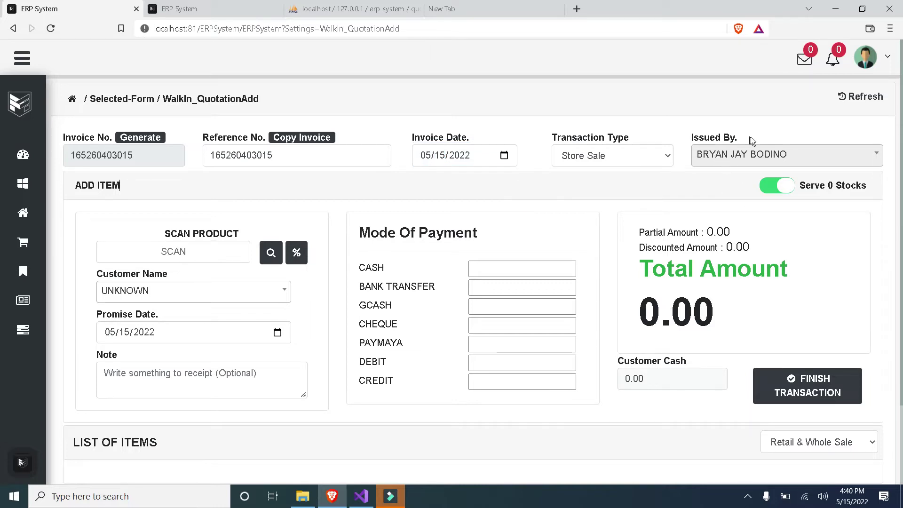
pyautogui.moveTo(734, 138); pyautogui.dragTo(691, 138)
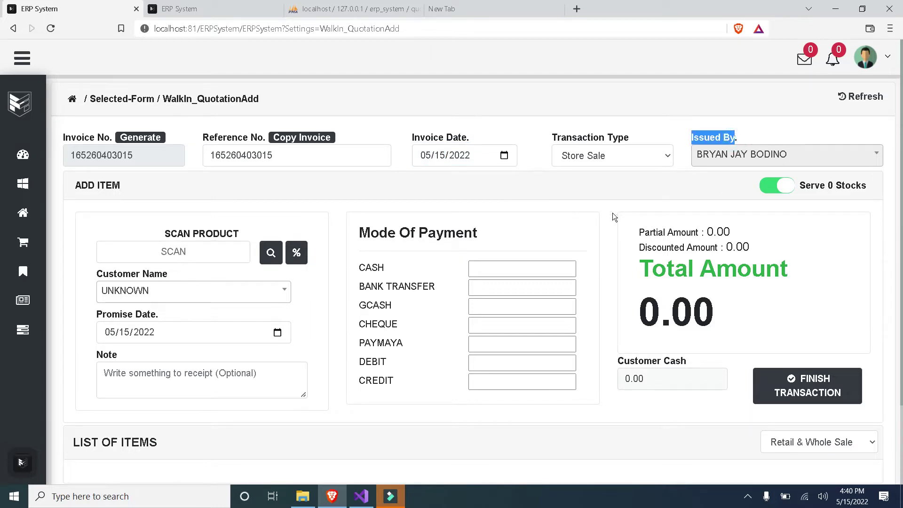
pyautogui.click(250, 202)
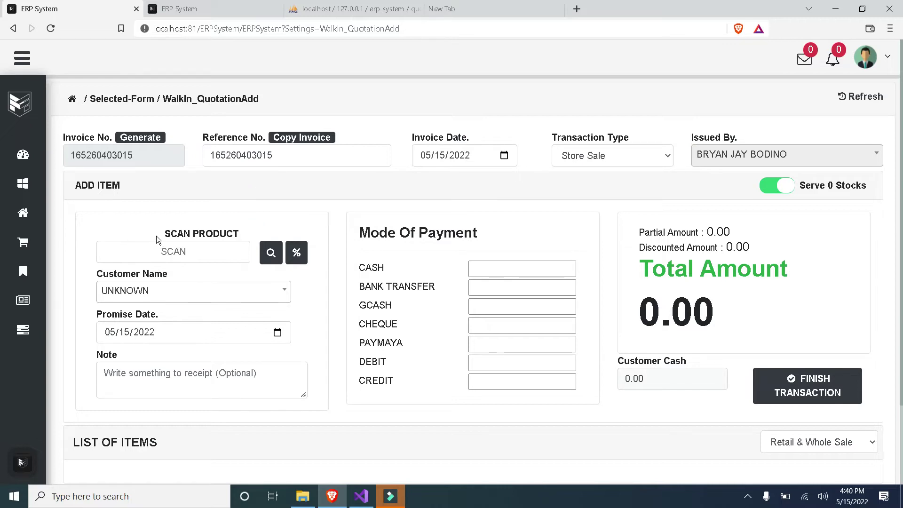
pyautogui.scroll(-1, 195, 236)
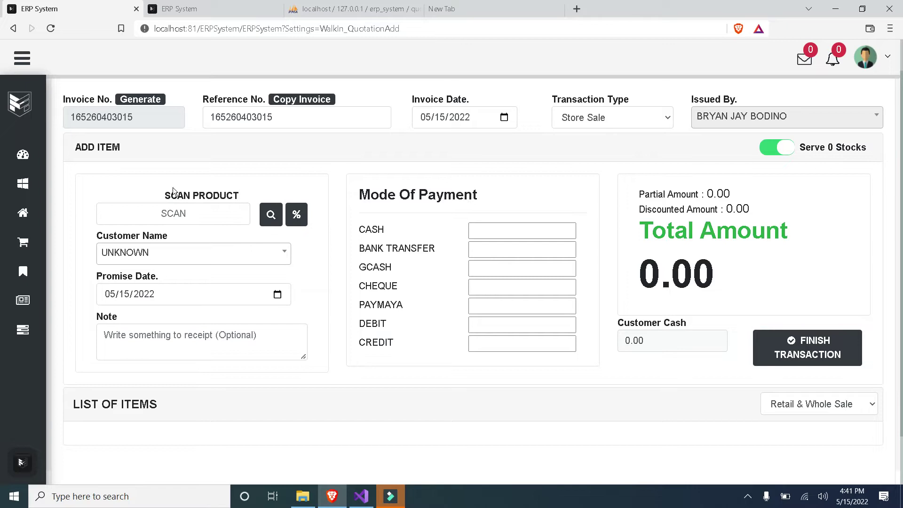
pyautogui.click(151, 258)
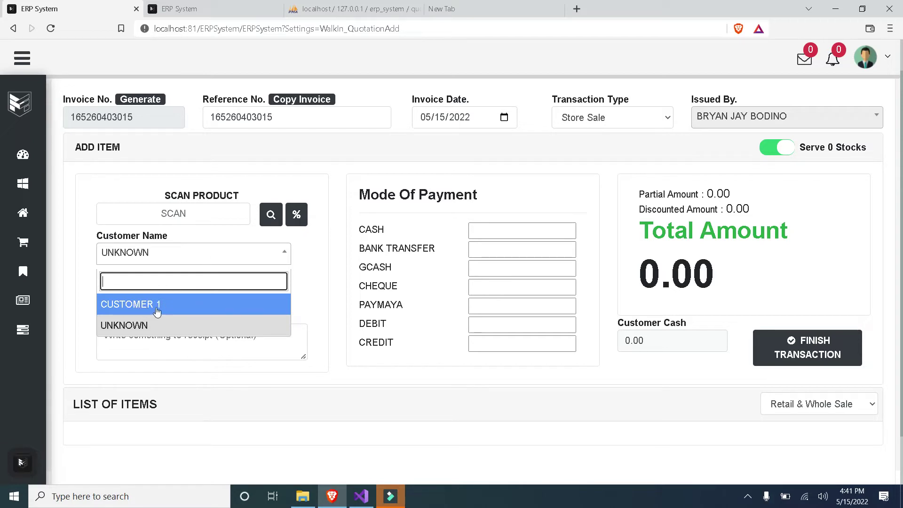
pyautogui.click(123, 191)
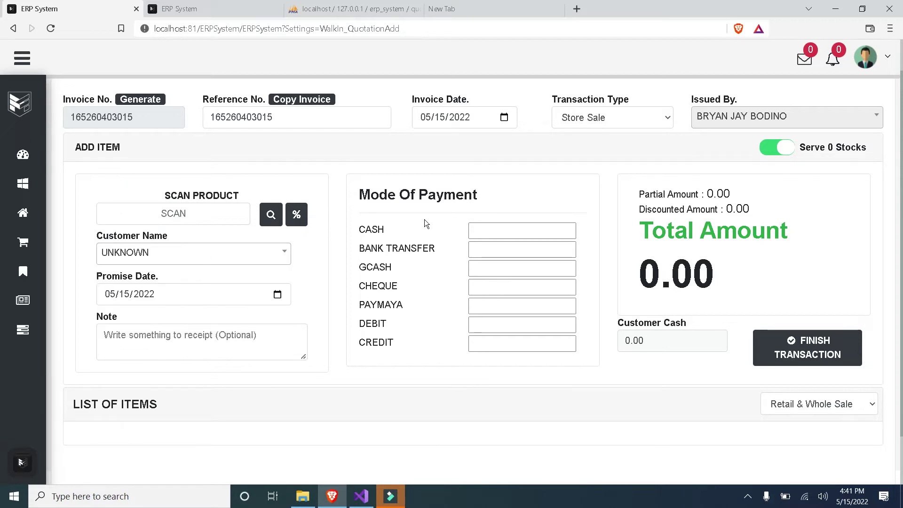
pyautogui.moveTo(359, 193); pyautogui.dragTo(465, 193)
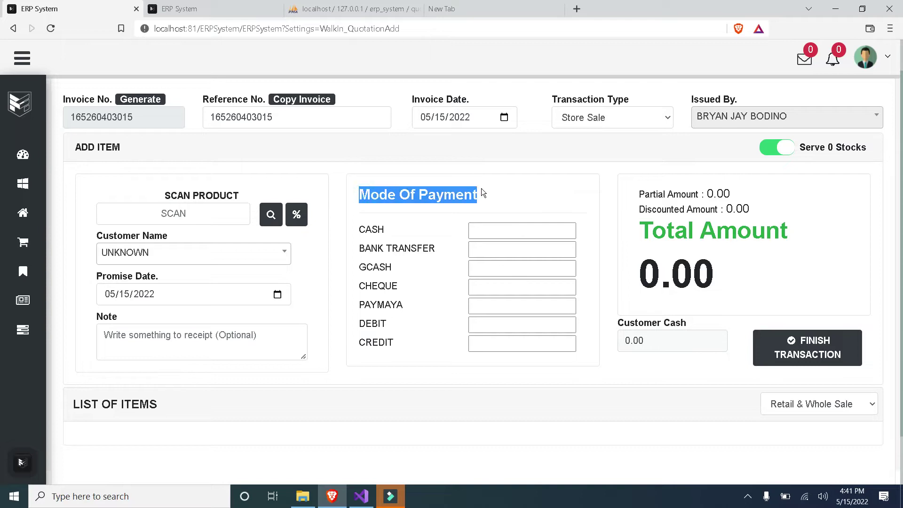
pyautogui.moveTo(362, 234); pyautogui.dragTo(392, 232)
pyautogui.moveTo(394, 344); pyautogui.dragTo(366, 230)
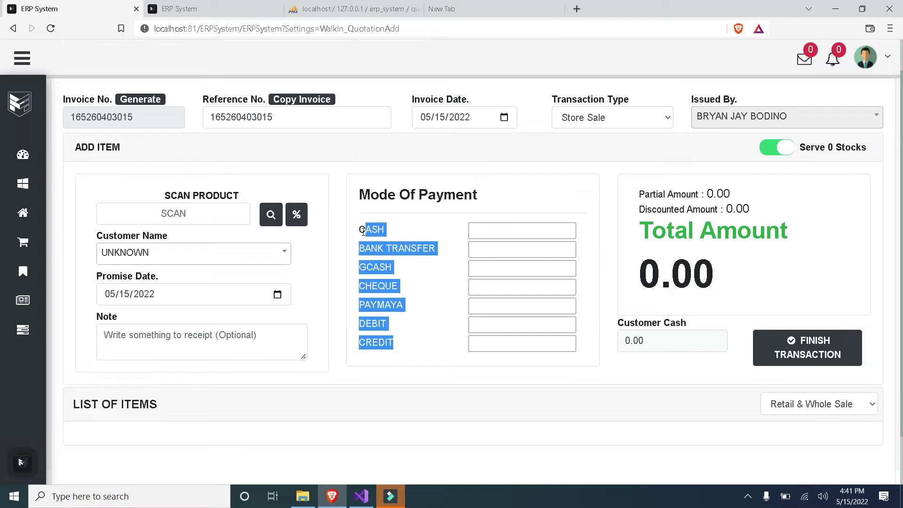
pyautogui.click(402, 273)
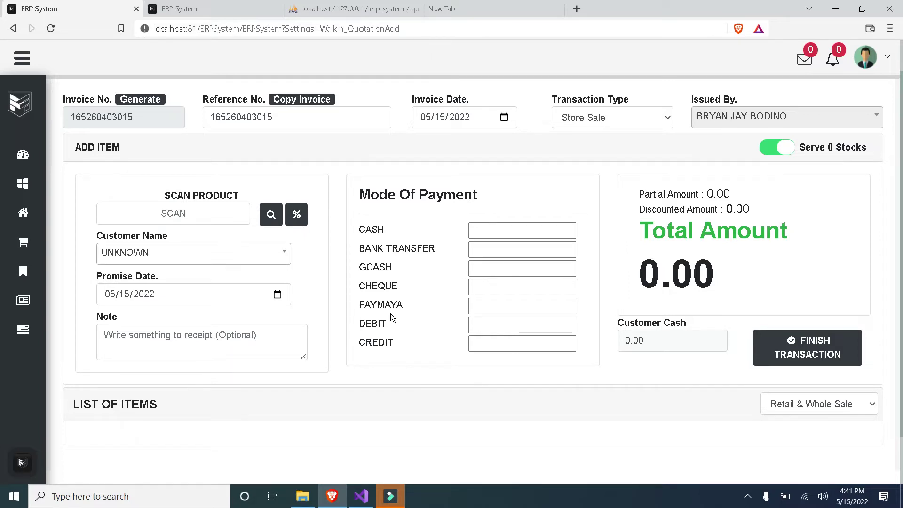
# Step: Examine the quotation's mode of payment options and the new-mode entry in the company settings, and return to the open quote
pyautogui.hotkey('ctrl', 'Tab')
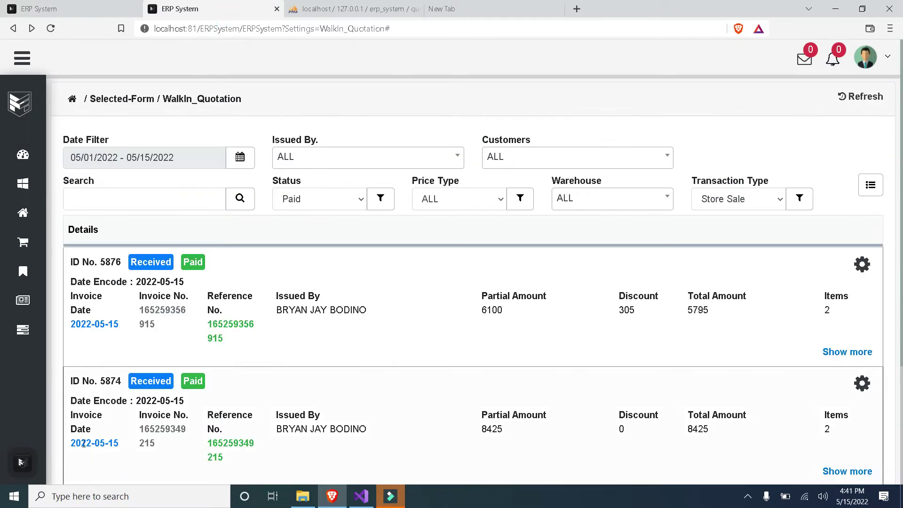
pyautogui.click(18, 465)
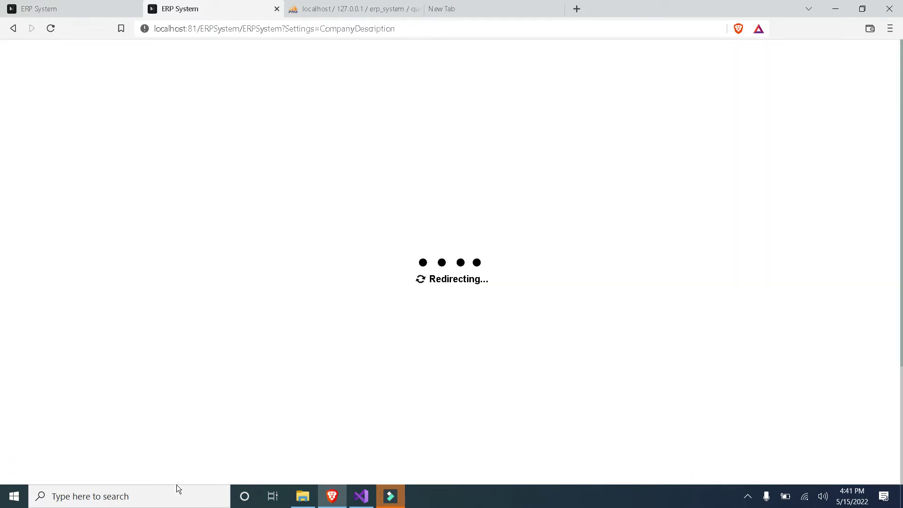
pyautogui.scroll(-3, 394, 292)
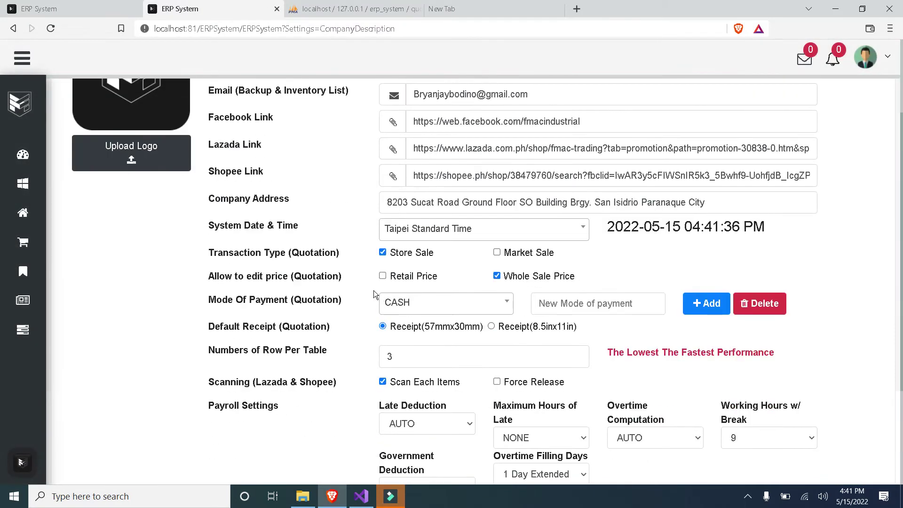
pyautogui.doubleClick(208, 298)
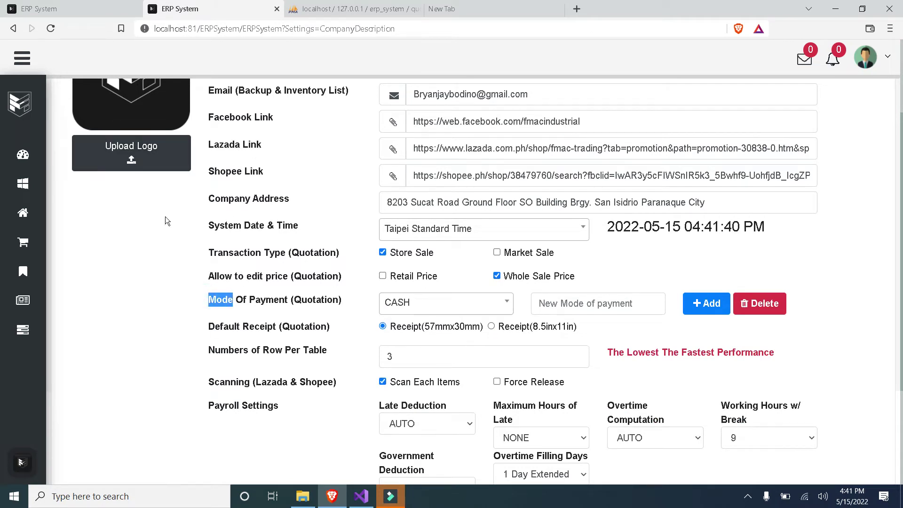
pyautogui.scroll(-1, 224, 298)
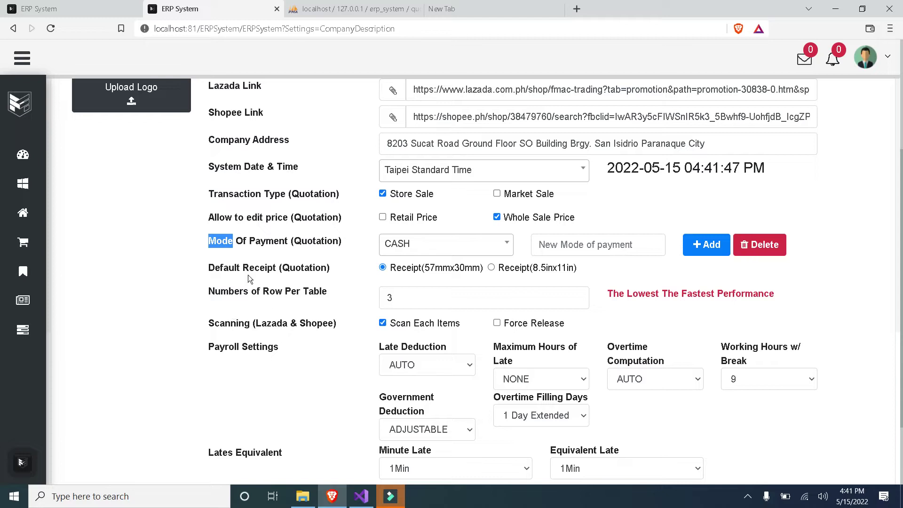
pyautogui.moveTo(343, 243); pyautogui.dragTo(208, 241)
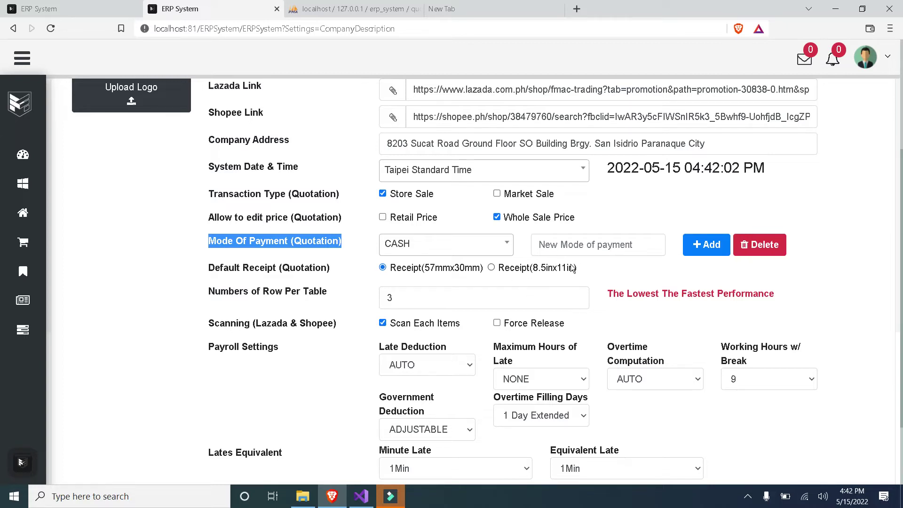
pyautogui.click(499, 243)
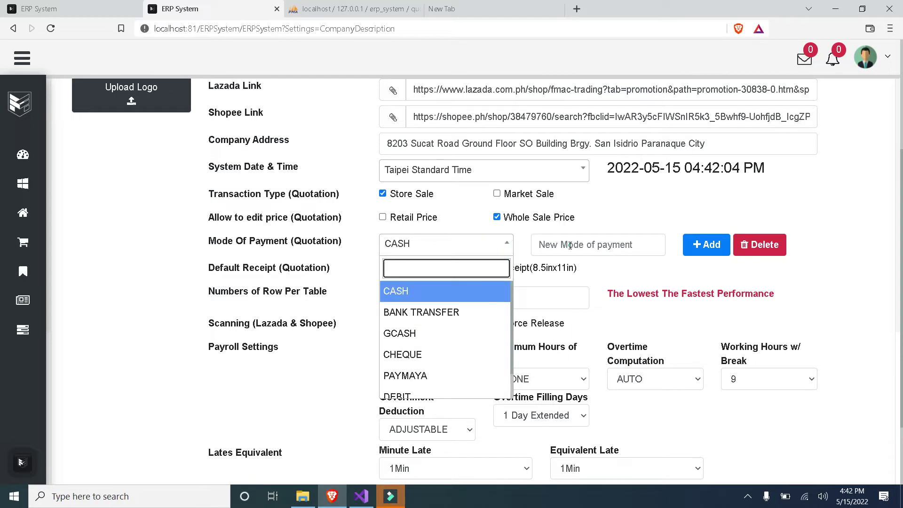
pyautogui.click(588, 244)
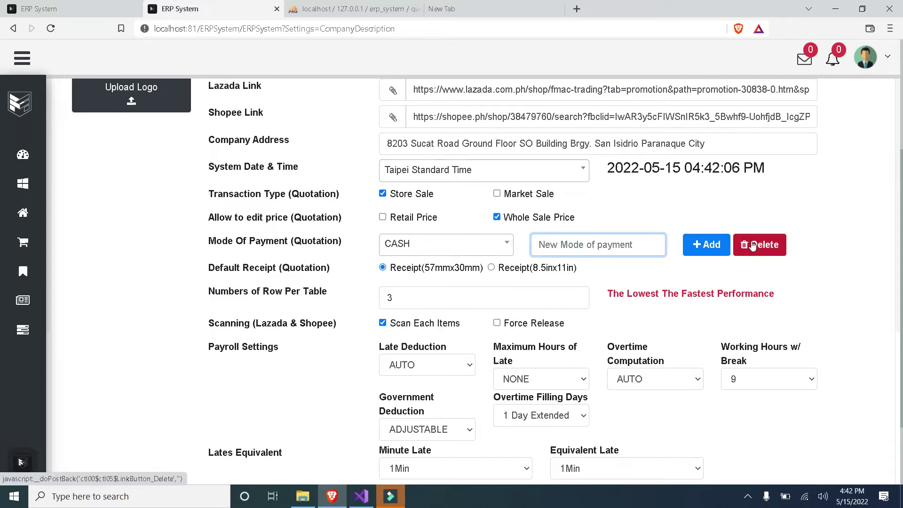
pyautogui.click(276, 9)
pyautogui.click(71, 8)
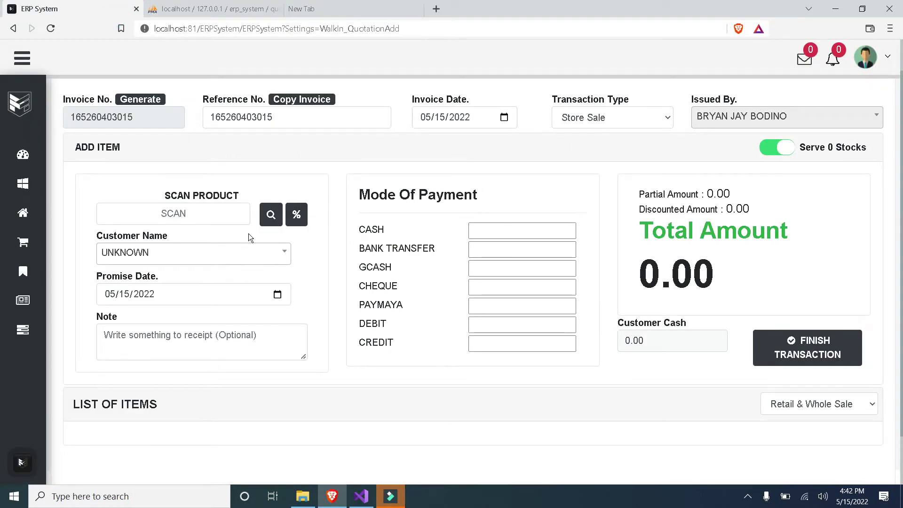
# Step: Try to add a product to the quote by scanning the code mm250
pyautogui.click(172, 214)
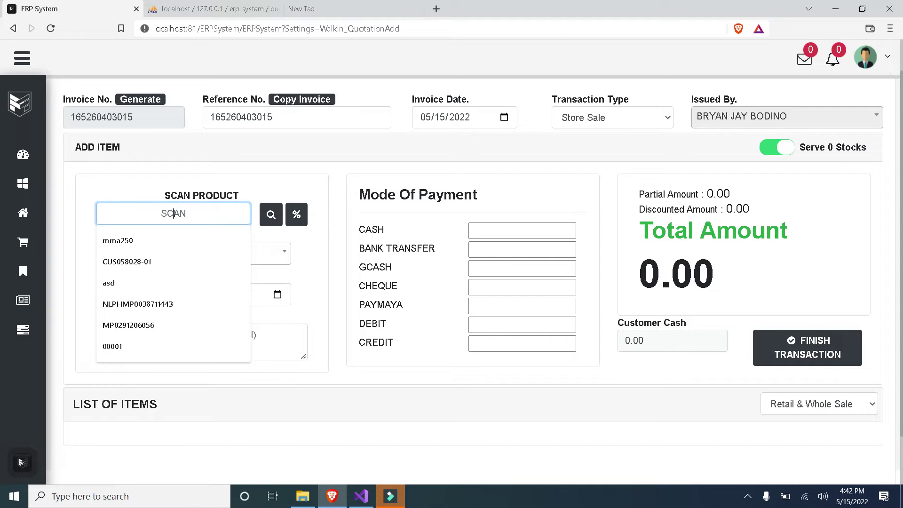
pyautogui.write('mmm')
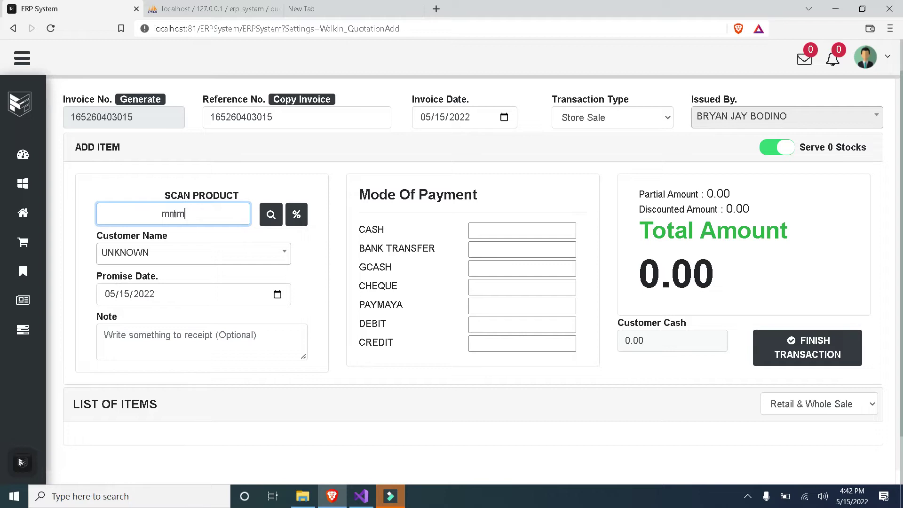
pyautogui.press('BackSpace')
pyautogui.write('250')
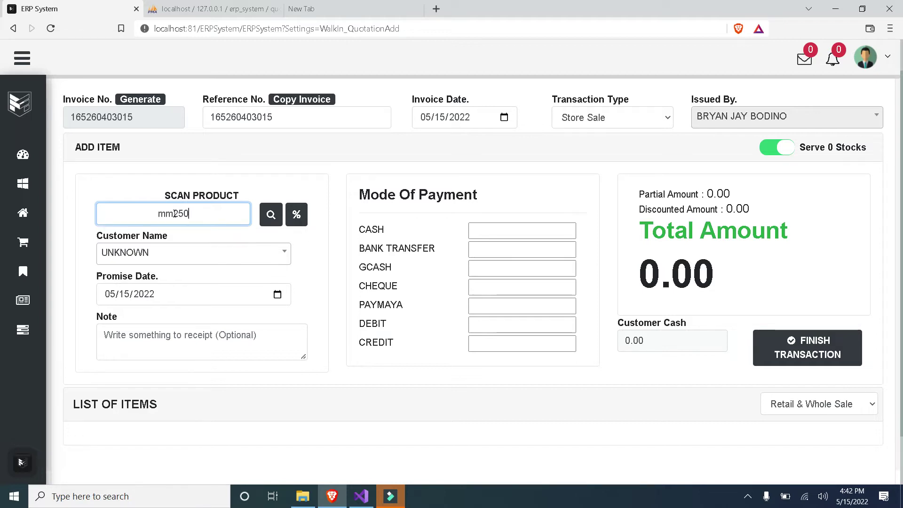
pyautogui.press('Return')
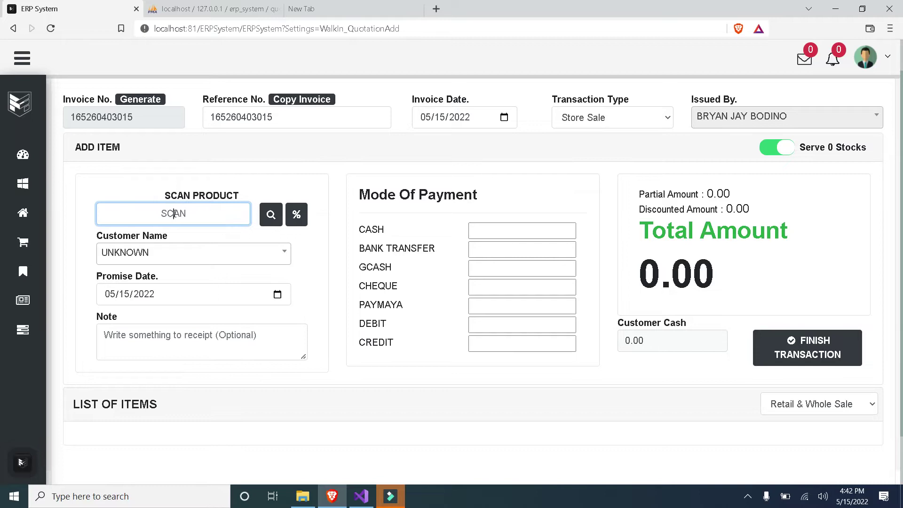
# Step: Browse the product catalogue from the quote, filter it by the HAND TOOLS category, and close it
pyautogui.click(271, 215)
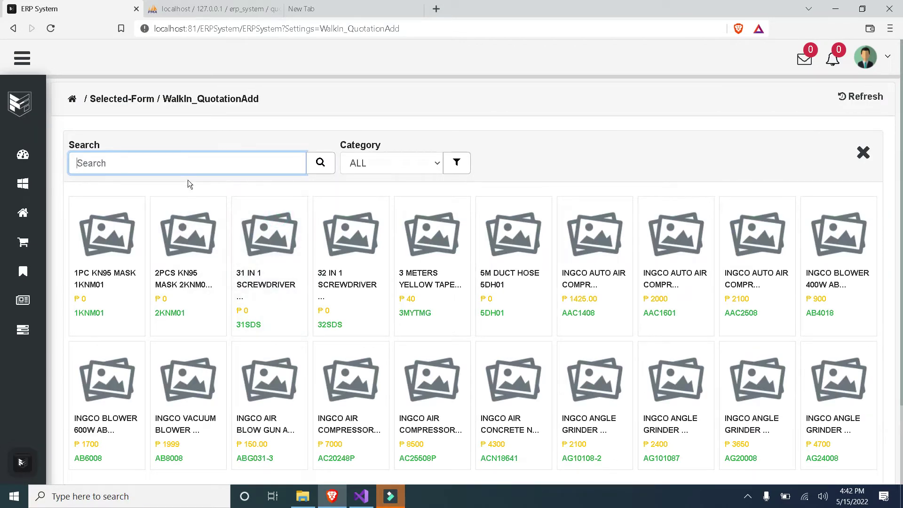
pyautogui.write('welding')
pyautogui.doubleClick(186, 163)
pyautogui.press('BackSpace')
pyautogui.click(355, 165)
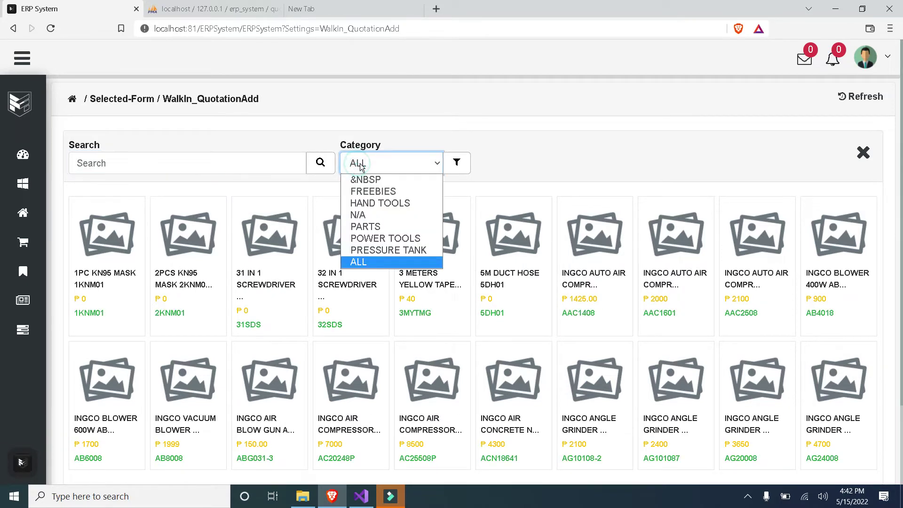
pyautogui.click(365, 203)
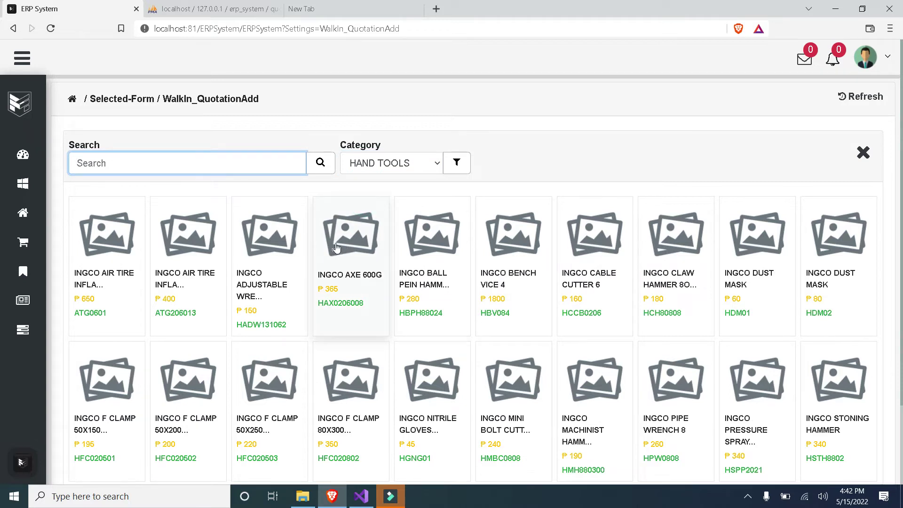
pyautogui.click(393, 170)
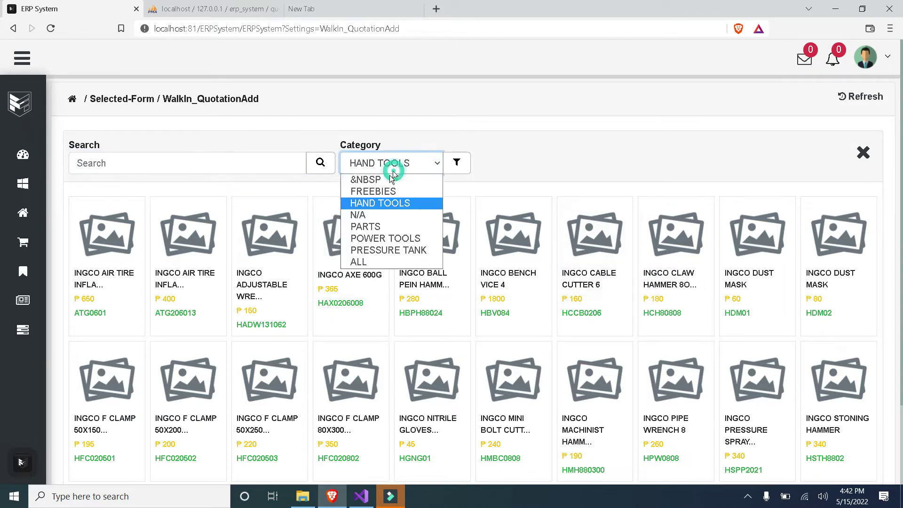
pyautogui.click(864, 152)
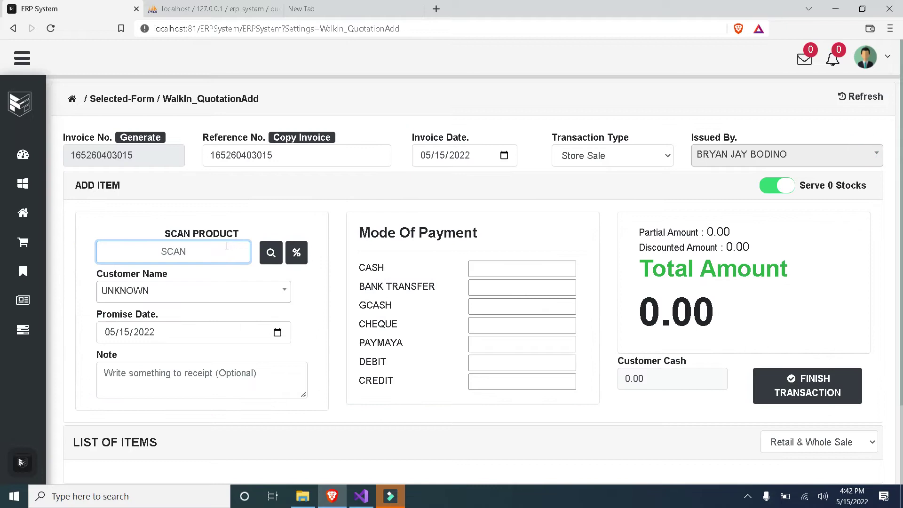
# Step: Scan product mma250 into the quote, assign the FMAC warehouse, and check its line in the item list
pyautogui.write('mma250')
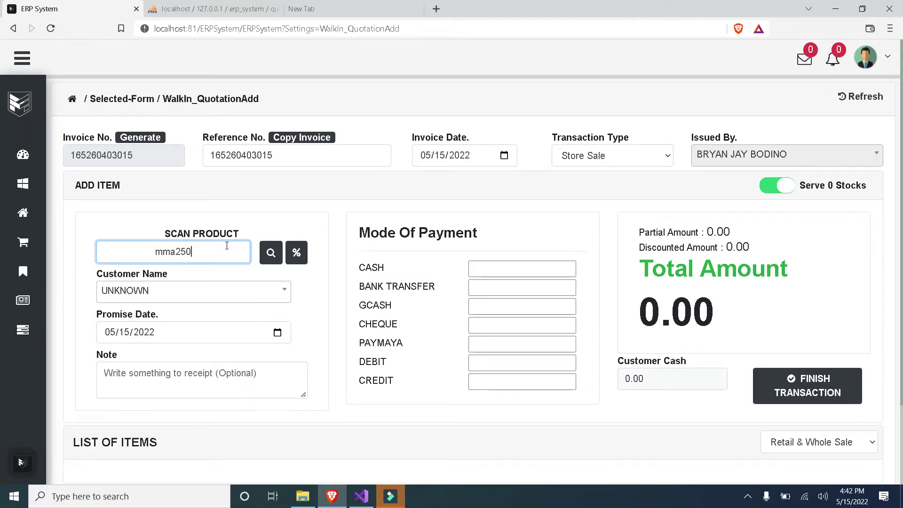
pyautogui.press('Return')
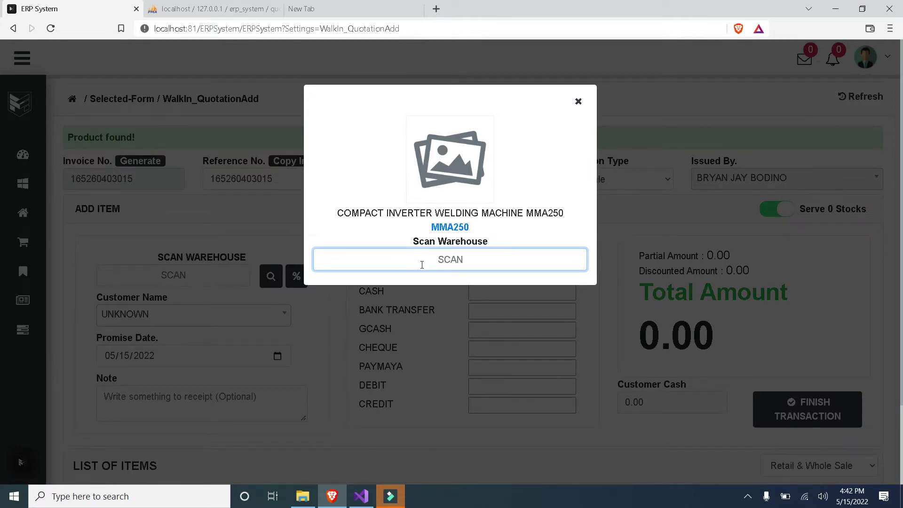
pyautogui.write('main')
pyautogui.press('Return')
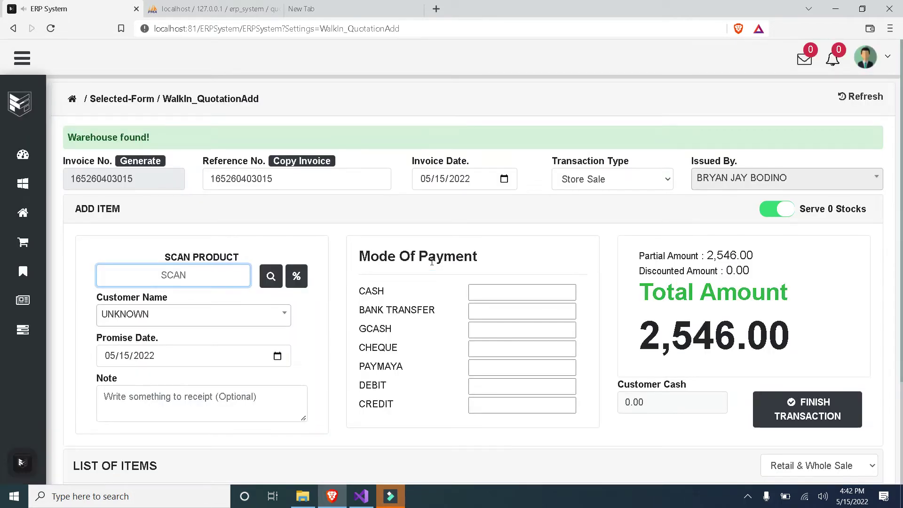
pyautogui.scroll(-2, 432, 263)
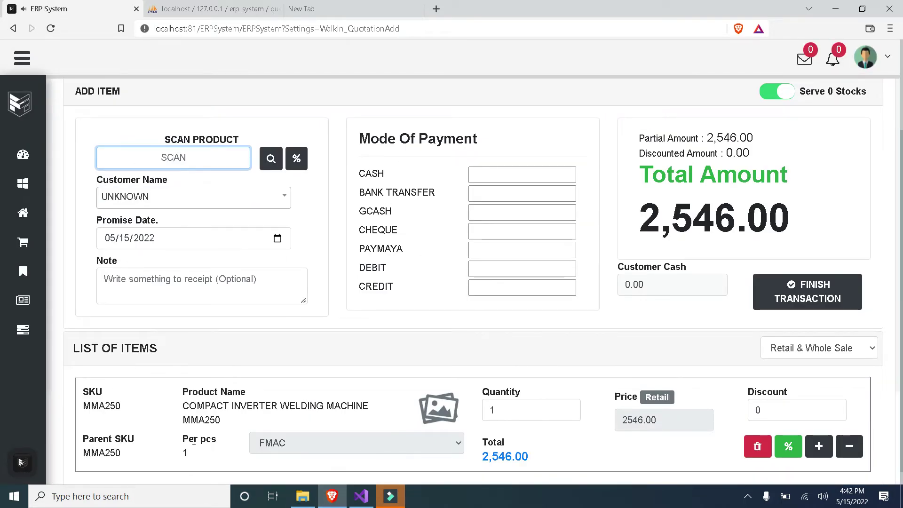
pyautogui.doubleClick(497, 411)
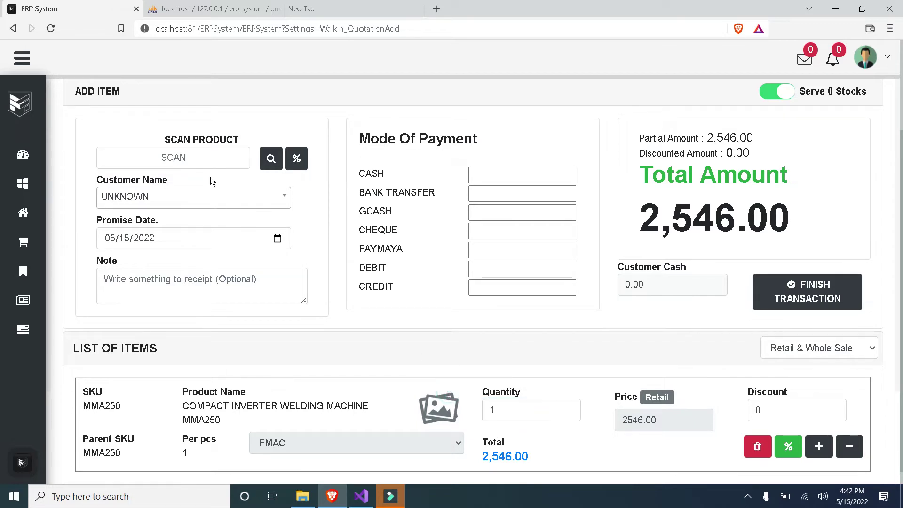
# Step: Try to scan fmac as a product code
pyautogui.click(209, 160)
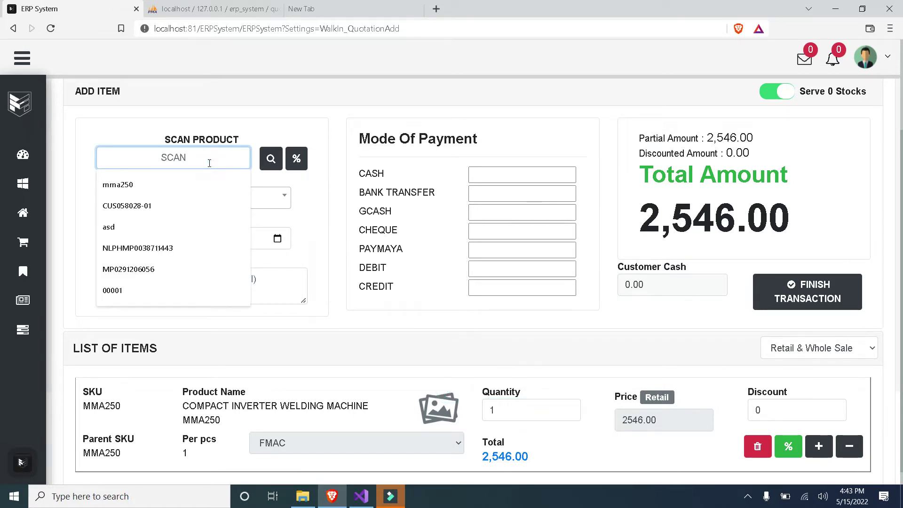
pyautogui.write('fmac')
pyautogui.press('Return')
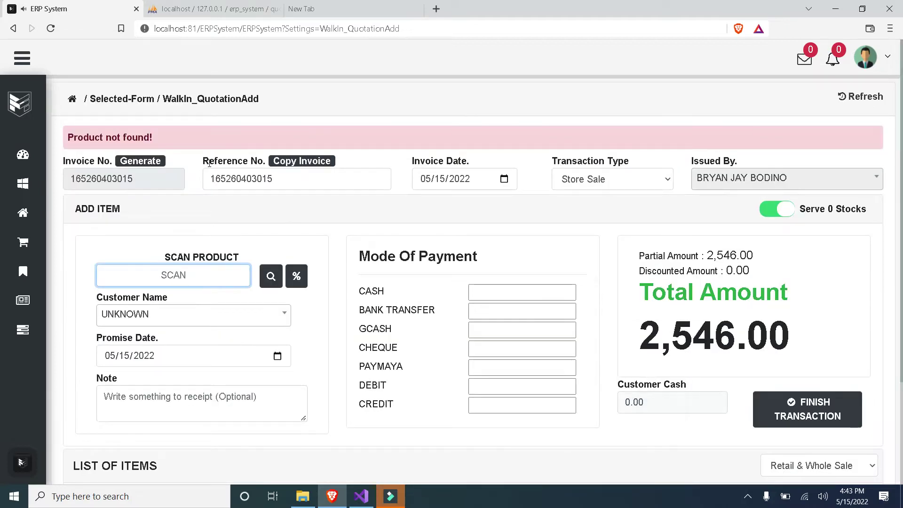
# Step: Scan product mma250 again with the FMAC warehouse to add another unit to its line
pyautogui.write('mma250')
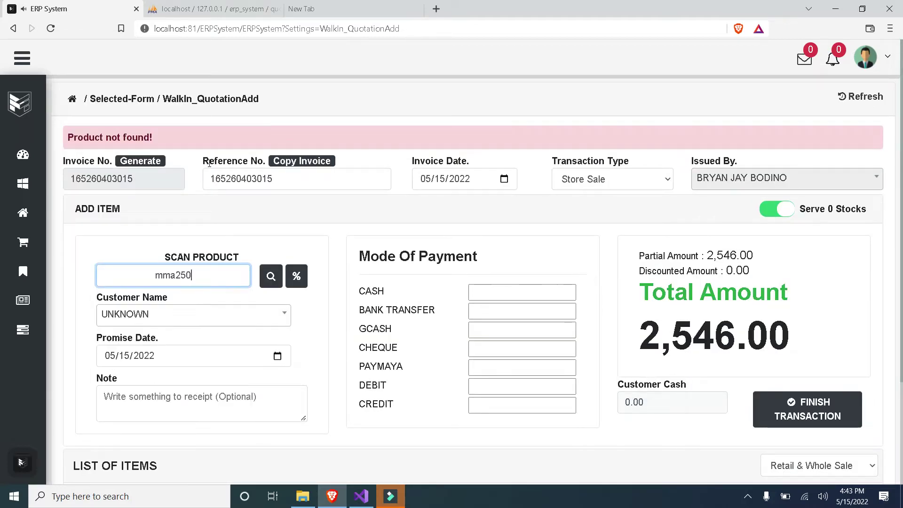
pyautogui.press('Return')
pyautogui.write('fm')
pyautogui.press('Return')
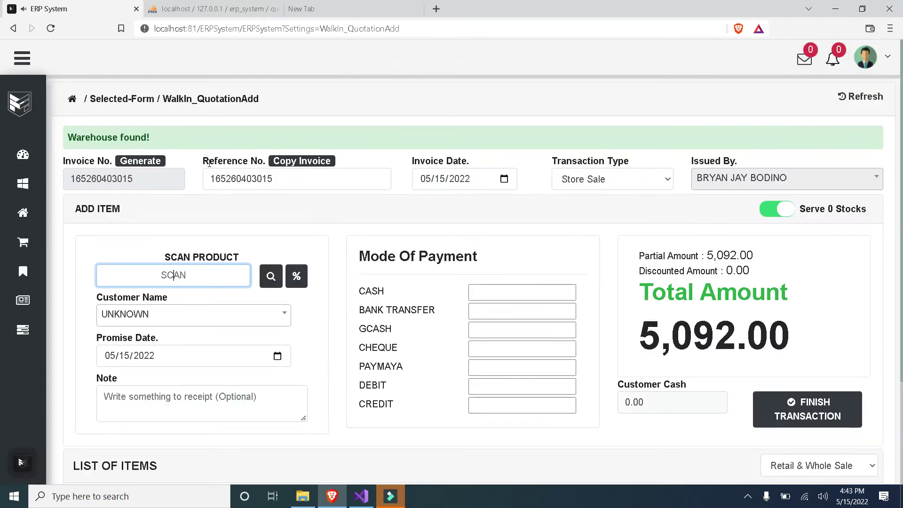
pyautogui.scroll(-3, 444, 358)
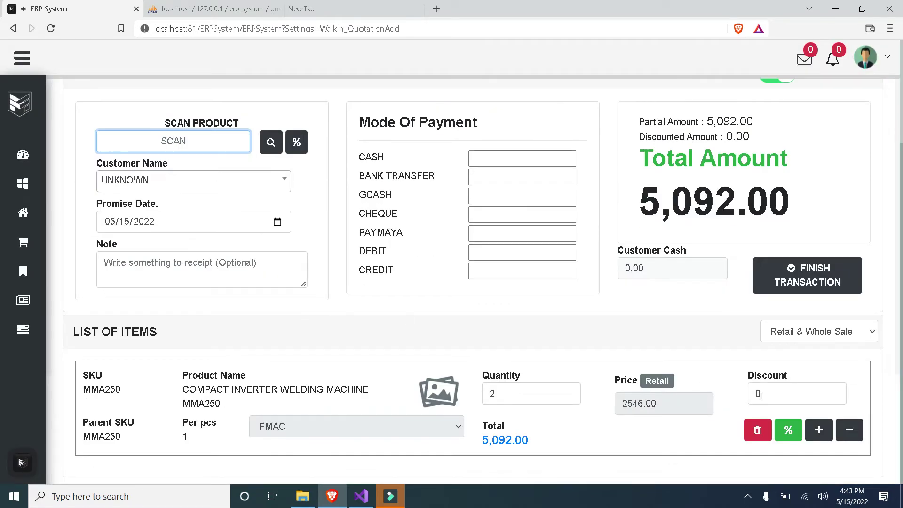
# Step: Set the quantity of the MMA250 welding machine to 100
pyautogui.doubleClick(534, 395)
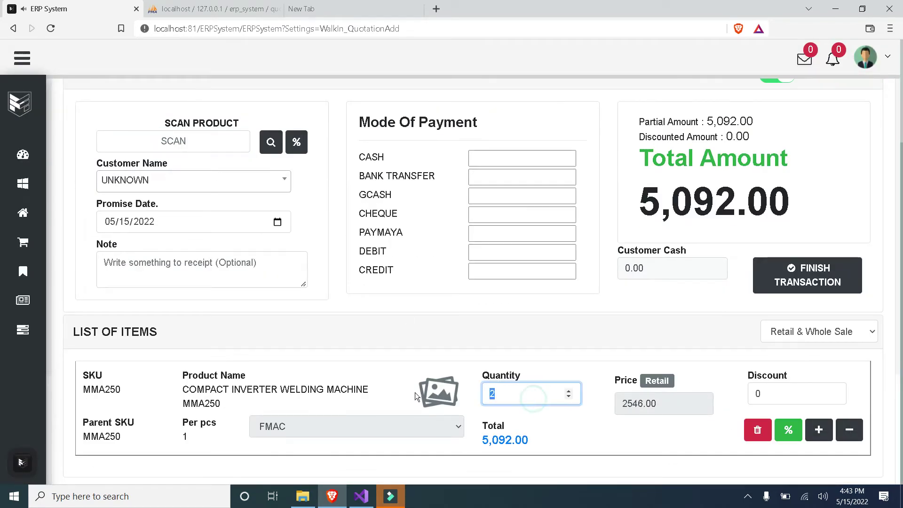
pyautogui.write('100')
pyautogui.click(498, 369)
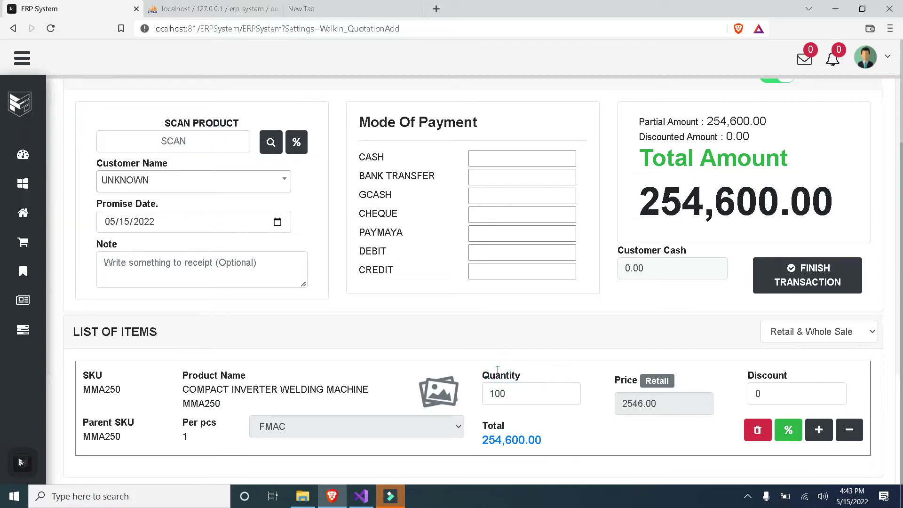
# Step: Set the MMA250 welding machine's quantity to 1
pyautogui.click(509, 394)
pyautogui.doubleClick(508, 395)
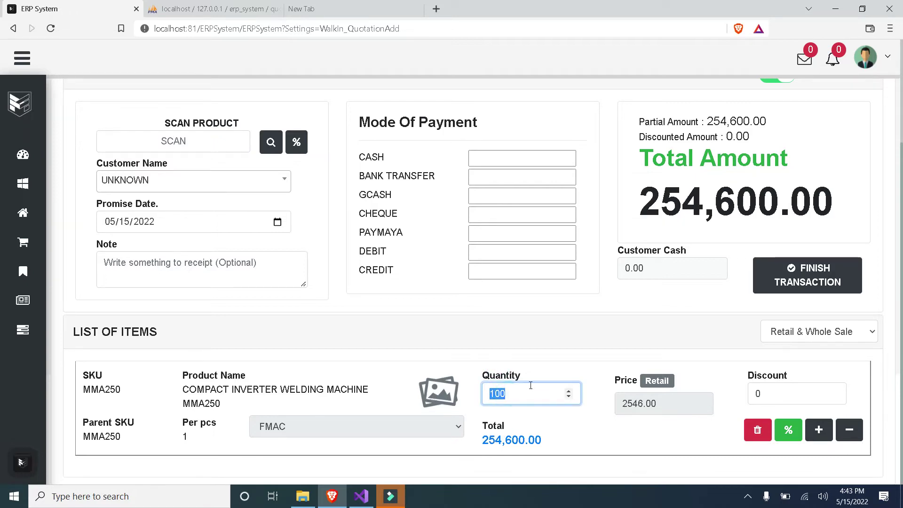
pyautogui.write('1')
# Step: Step the MMA250 line's quantity up twice and down twice, and switch its price type away from Retail and back
pyautogui.click(819, 429)
pyautogui.click(823, 435)
pyautogui.click(849, 430)
pyautogui.click(849, 430)
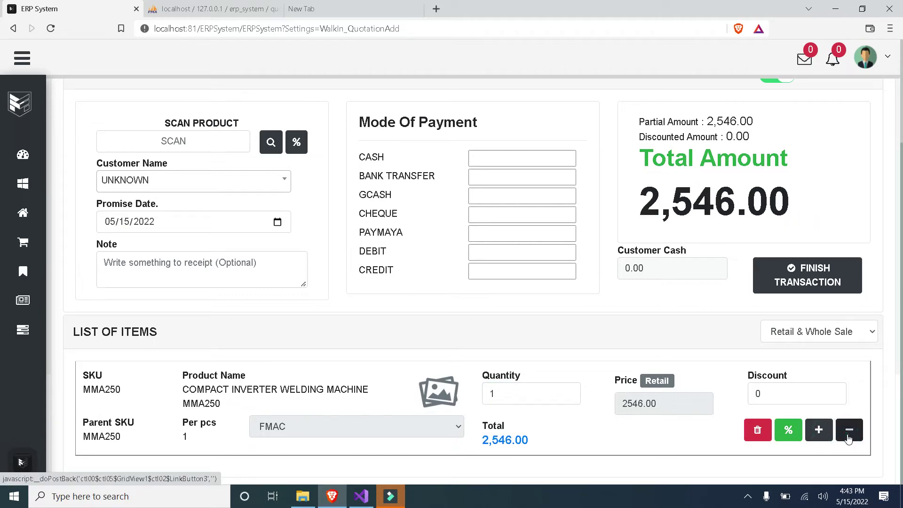
pyautogui.click(663, 384)
pyautogui.click(661, 381)
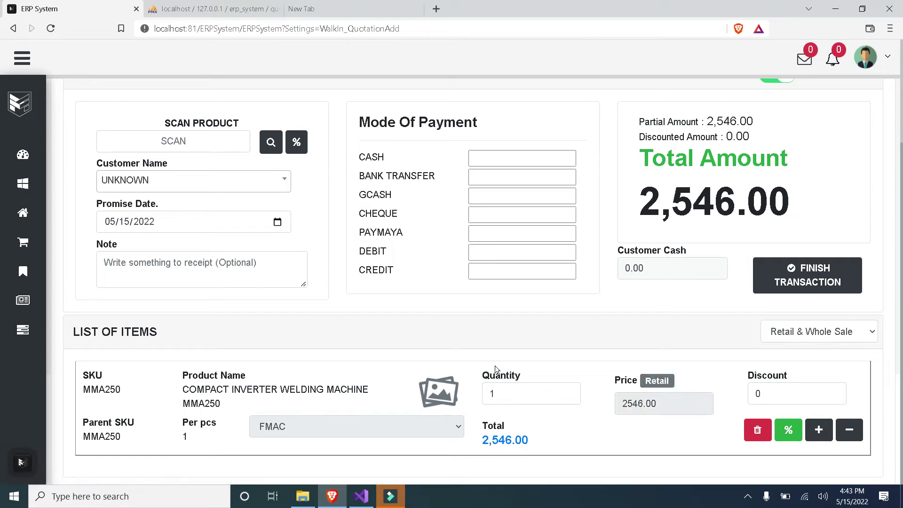
# Step: Set the discount on the MMA250 line to 200
pyautogui.click(767, 394)
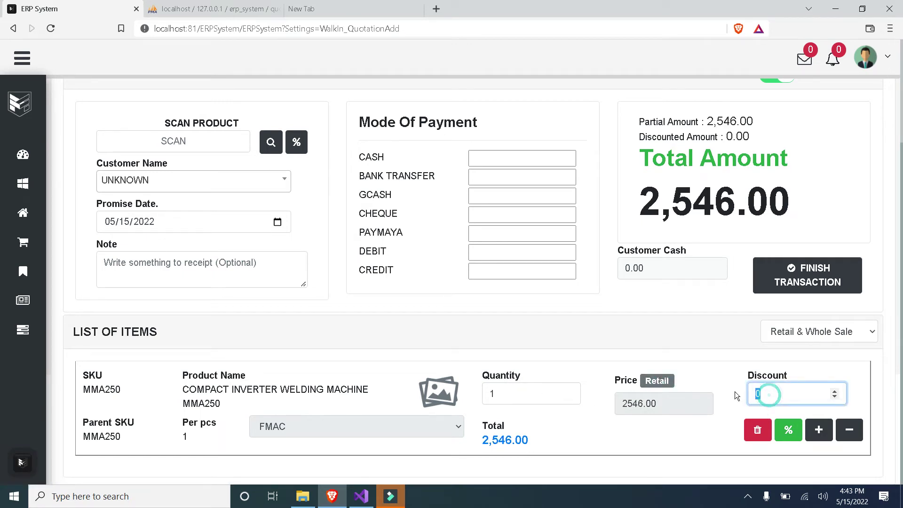
pyautogui.write('200')
pyautogui.click(718, 363)
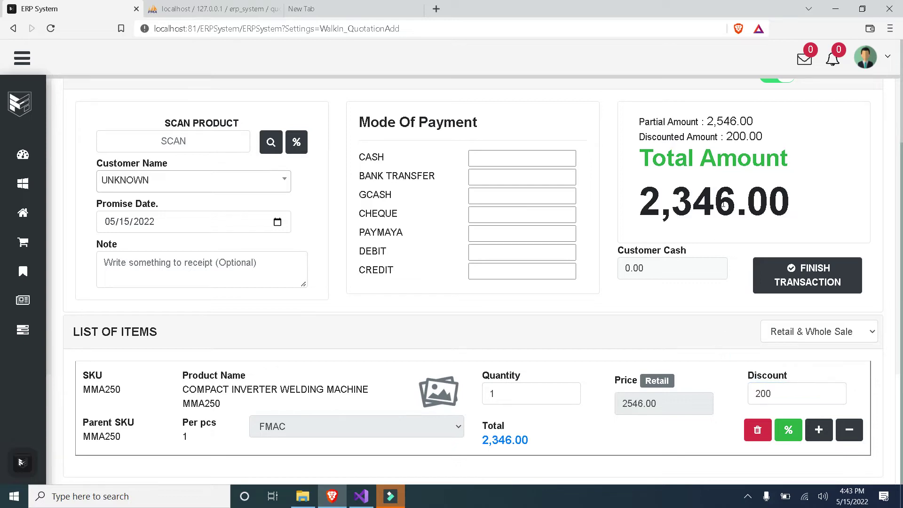
# Step: Reset the discount on the MMA250 line to 0
pyautogui.moveTo(781, 391); pyautogui.dragTo(733, 395)
pyautogui.write('0')
pyautogui.click(733, 395)
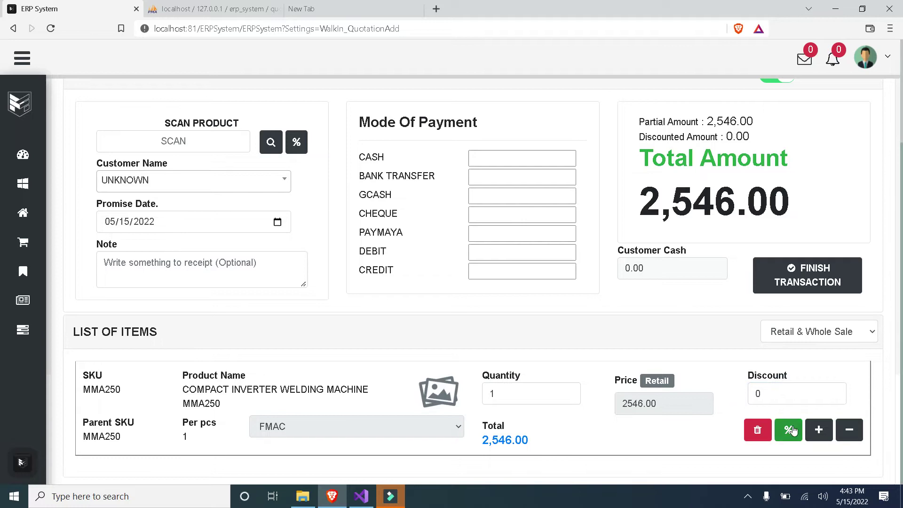
# Step: Apply a 5% percentage discount to the MMA250 welding machine line
pyautogui.click(788, 441)
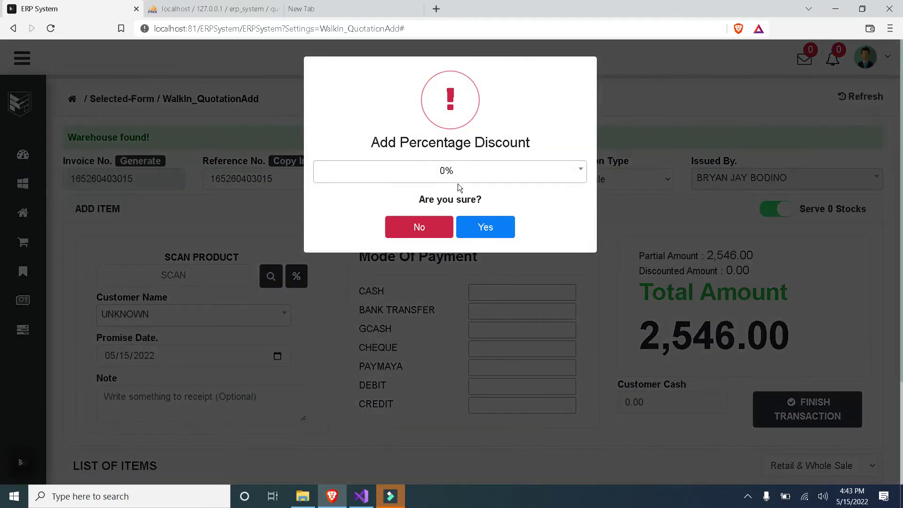
pyautogui.click(462, 174)
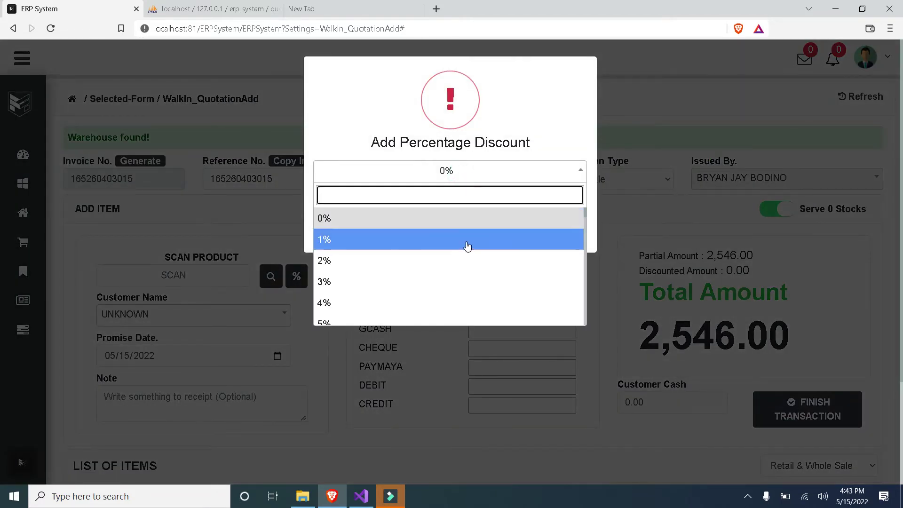
pyautogui.scroll(-1, 371, 283)
pyautogui.click(347, 258)
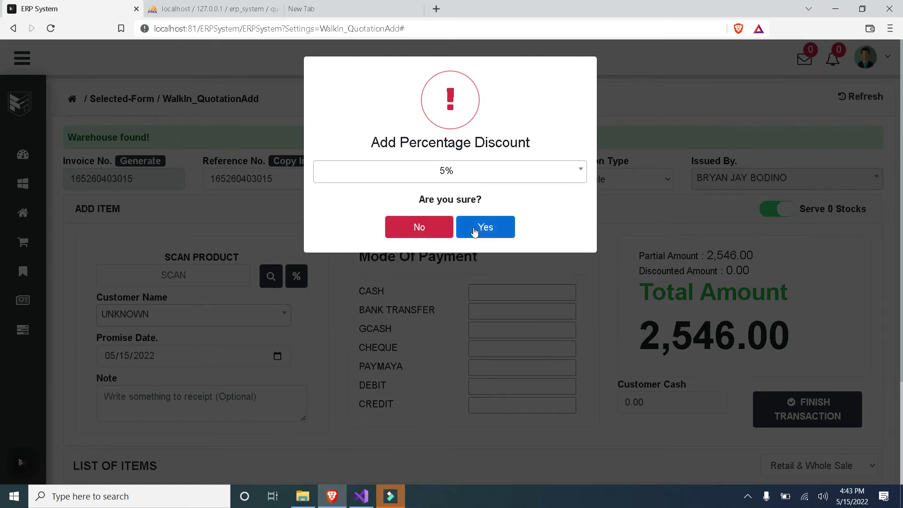
pyautogui.click(478, 228)
pyautogui.scroll(-3, 491, 226)
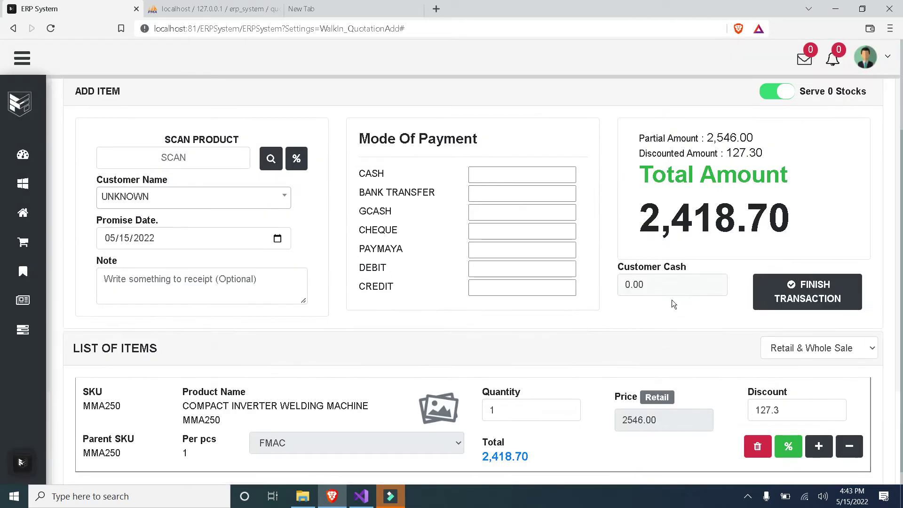
# Step: Apply a further 5% percentage discount on top of the existing MMA250 discount
pyautogui.moveTo(791, 411); pyautogui.dragTo(749, 411)
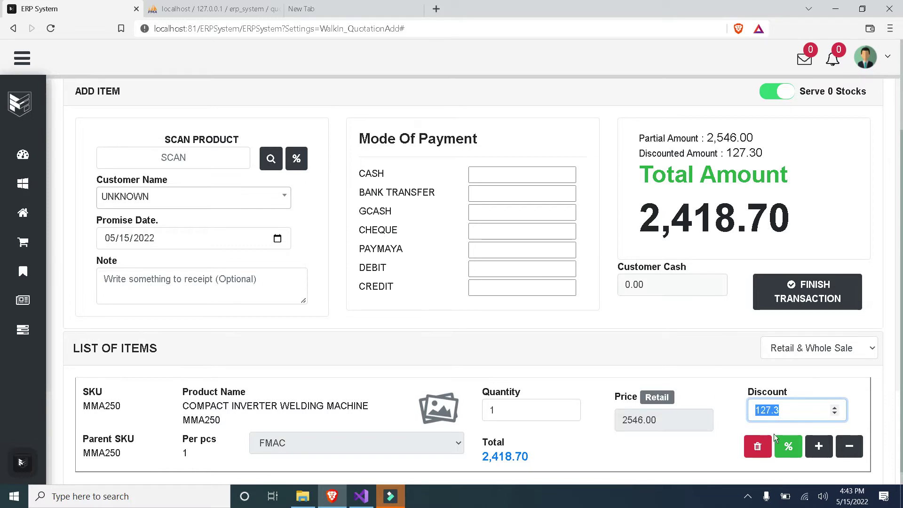
pyautogui.click(788, 446)
pyautogui.click(462, 175)
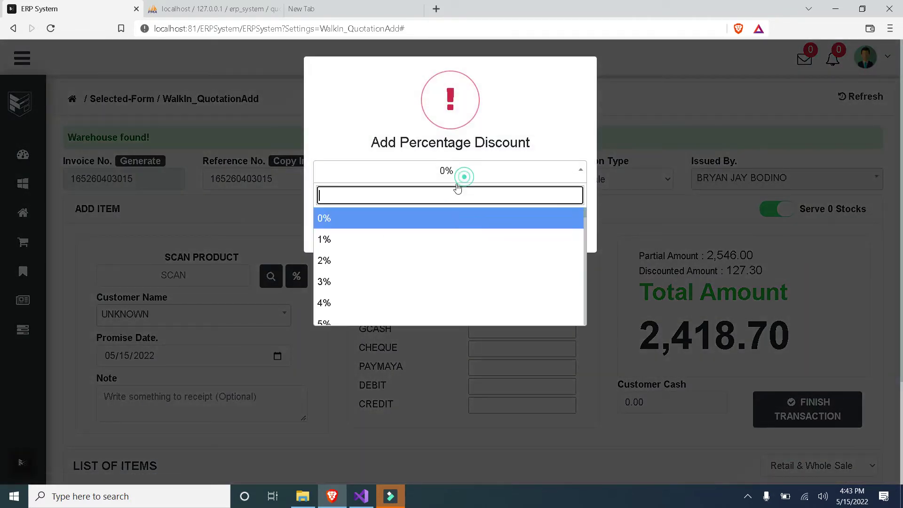
pyautogui.scroll(-1, 363, 290)
pyautogui.click(360, 265)
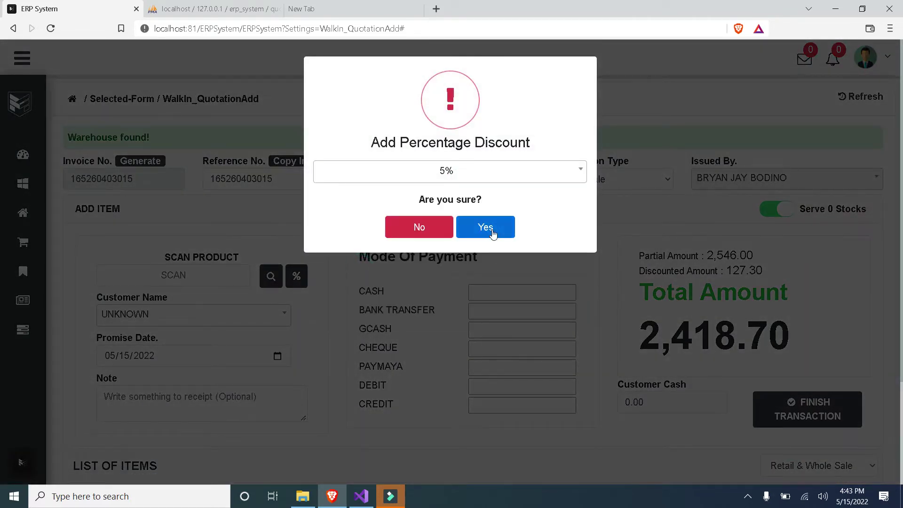
pyautogui.click(489, 227)
pyautogui.scroll(-1, 659, 329)
pyautogui.scroll(-2, 793, 455)
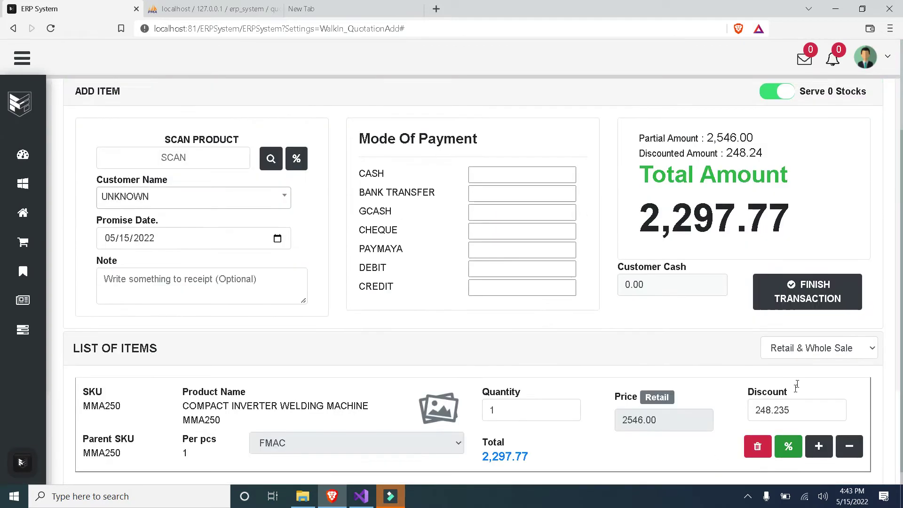
# Step: Clear the stacked percentage discounts by setting the MMA250 line's discount back to 0
pyautogui.moveTo(800, 394); pyautogui.dragTo(723, 396)
pyautogui.write('0')
pyautogui.click(716, 375)
# Step: Set the discount on the MMA250 welding machine line to 100
pyautogui.click(798, 398)
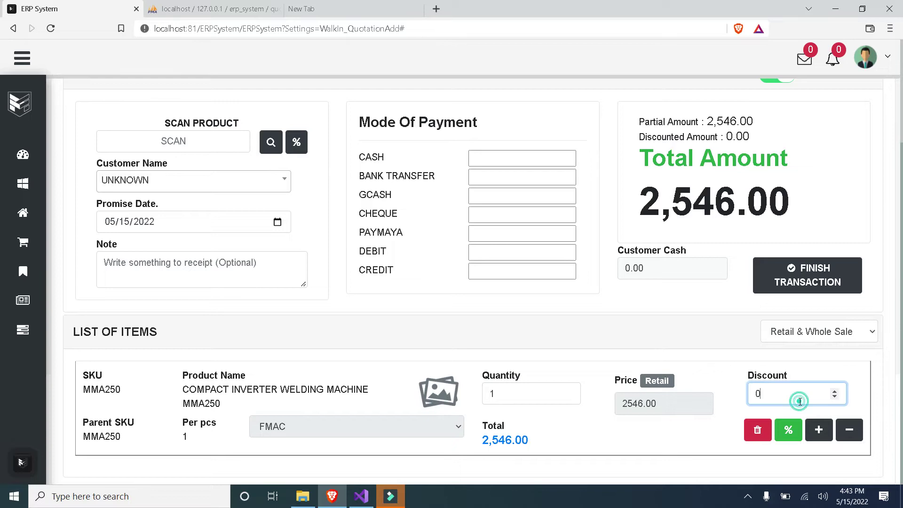
pyautogui.moveTo(786, 396); pyautogui.dragTo(738, 399)
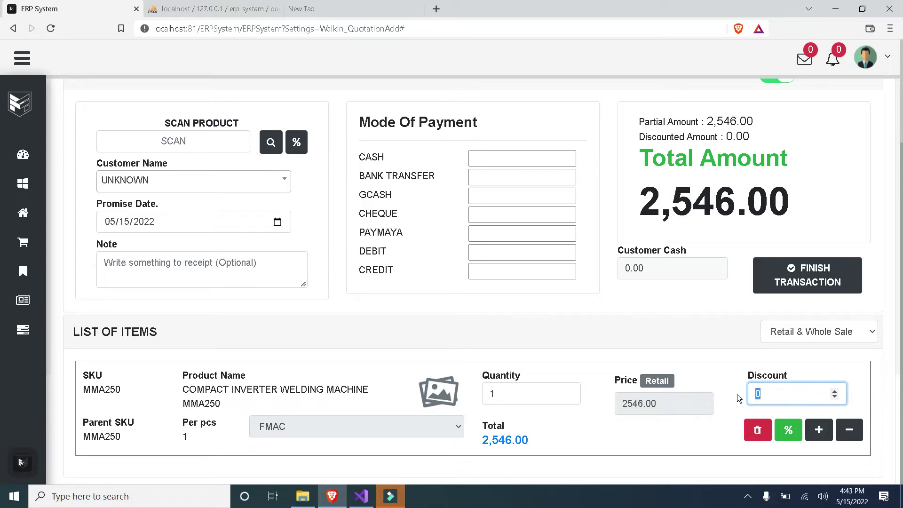
pyautogui.click(653, 352)
# Step: Add INGCO BENCH VICE 4 to the quotation from the product search, using the warehouse fmac
pyautogui.scroll(1, 317, 253)
pyautogui.scroll(-1, 282, 189)
pyautogui.click(271, 142)
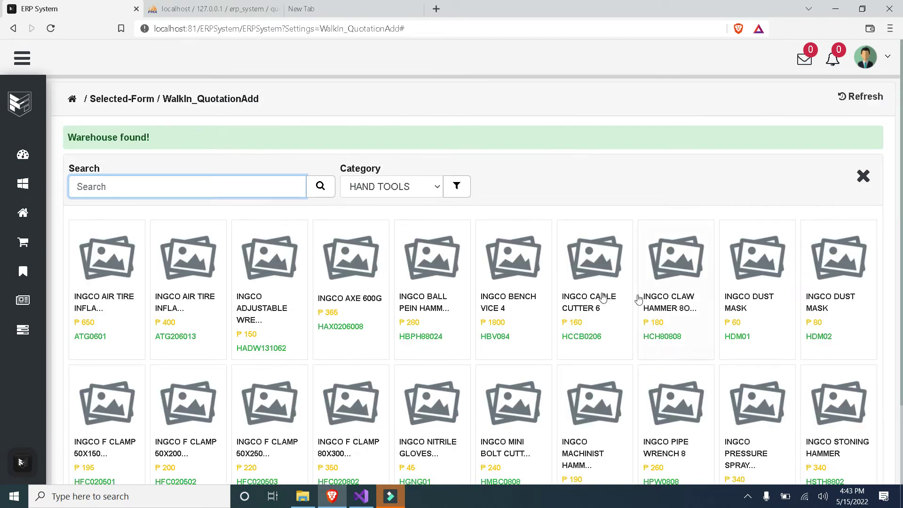
pyautogui.click(510, 299)
pyautogui.write('fmac')
pyautogui.press('Return')
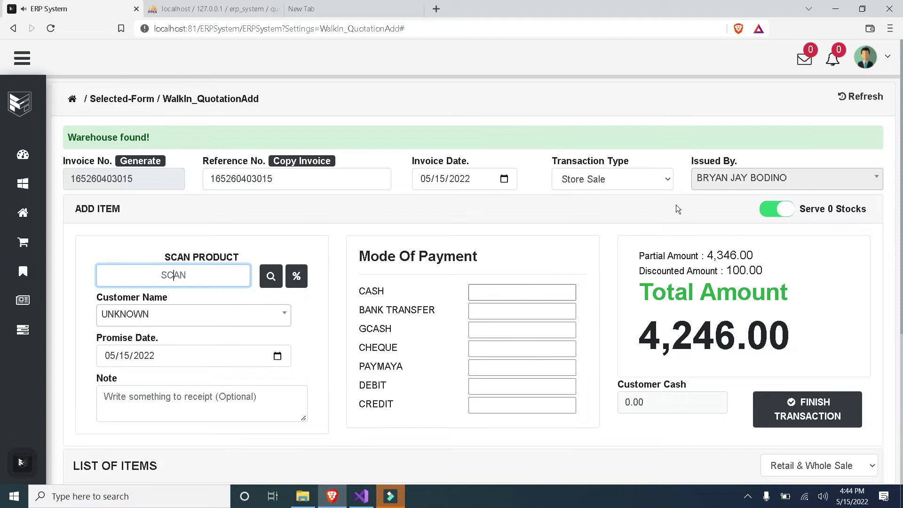
pyautogui.click(876, 63)
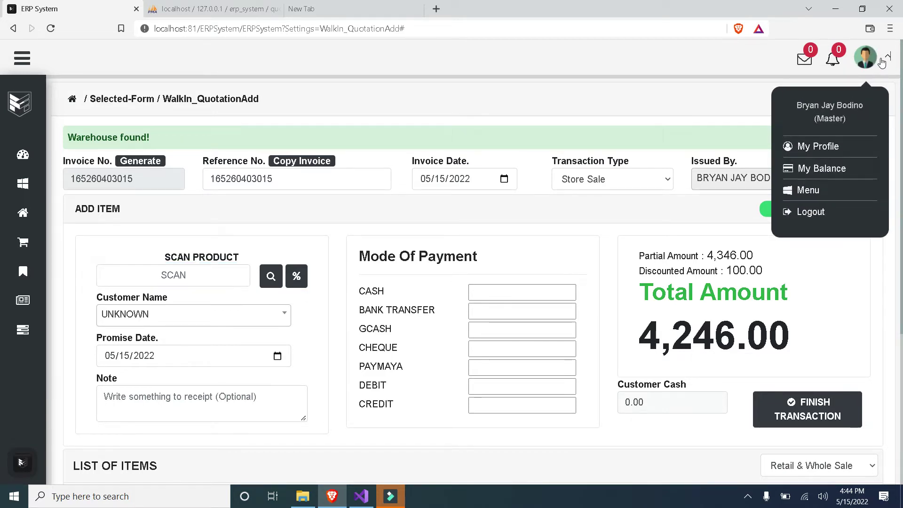
pyautogui.click(456, 283)
pyautogui.scroll(-5, 289, 292)
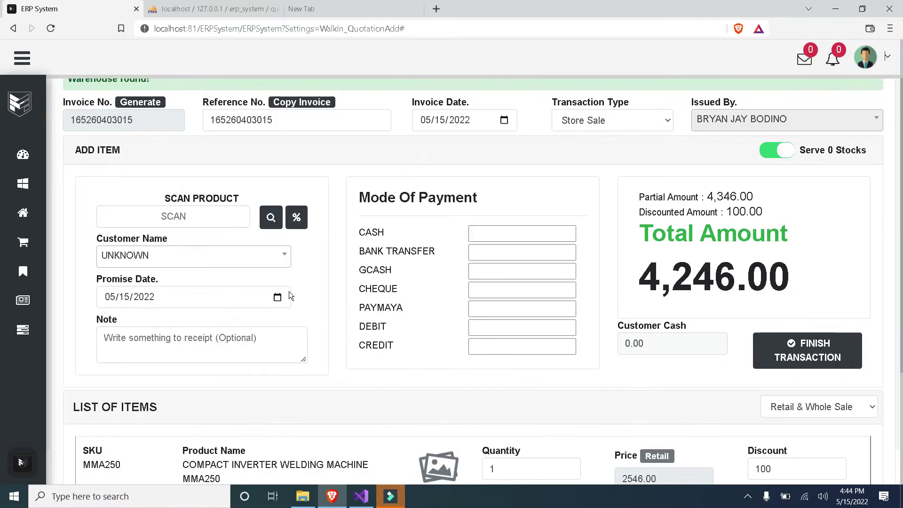
pyautogui.scroll(5, 291, 260)
pyautogui.click(272, 277)
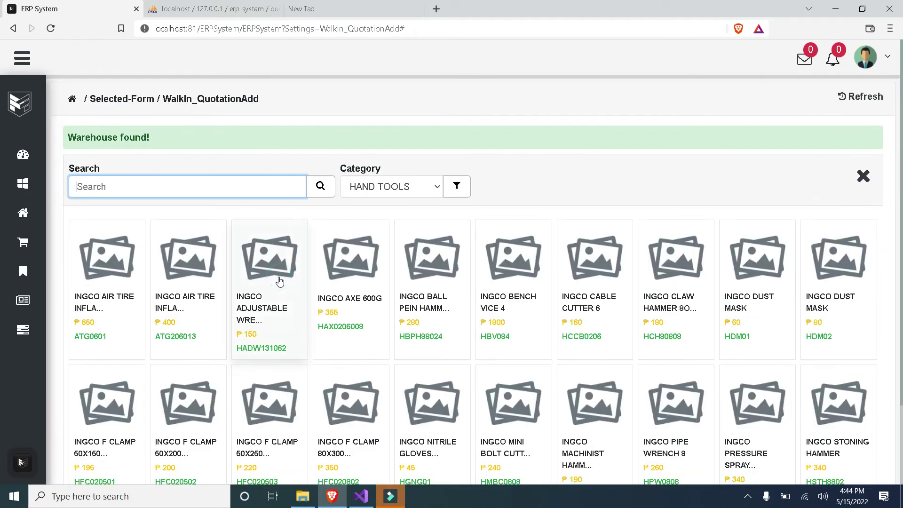
pyautogui.click(407, 300)
pyautogui.write('f')
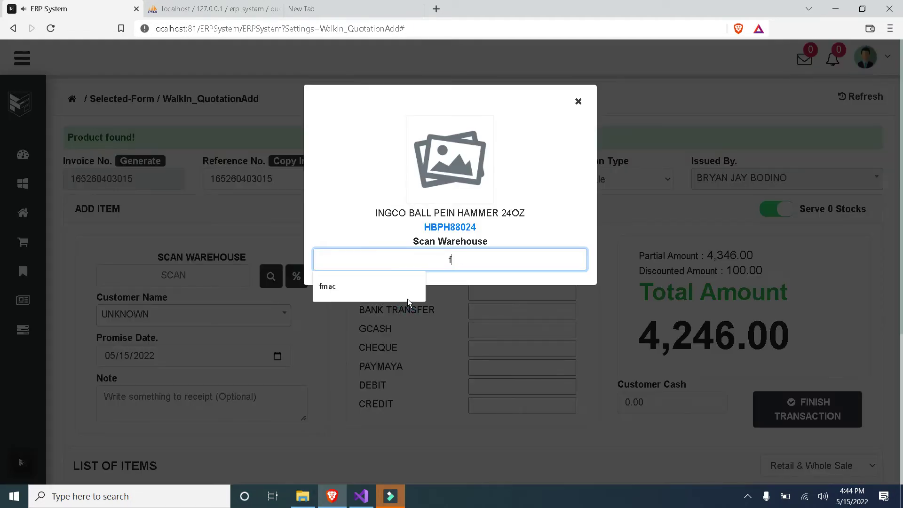
pyautogui.press('BackSpace')
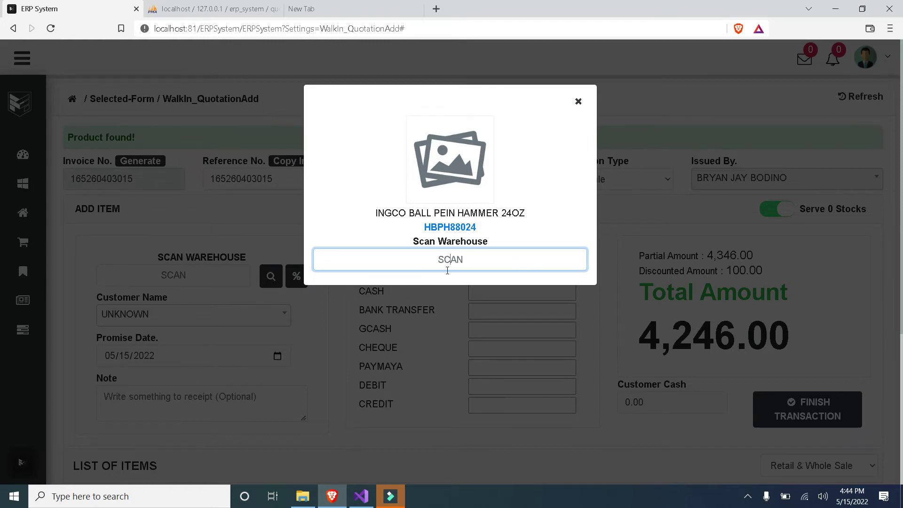
pyautogui.click(579, 102)
# Step: Enter a GCASH payment of 1000 in the quotation's modes of payment and check the customer cash
pyautogui.scroll(-5, 522, 181)
pyautogui.scroll(3, 520, 189)
pyautogui.scroll(-3, 492, 296)
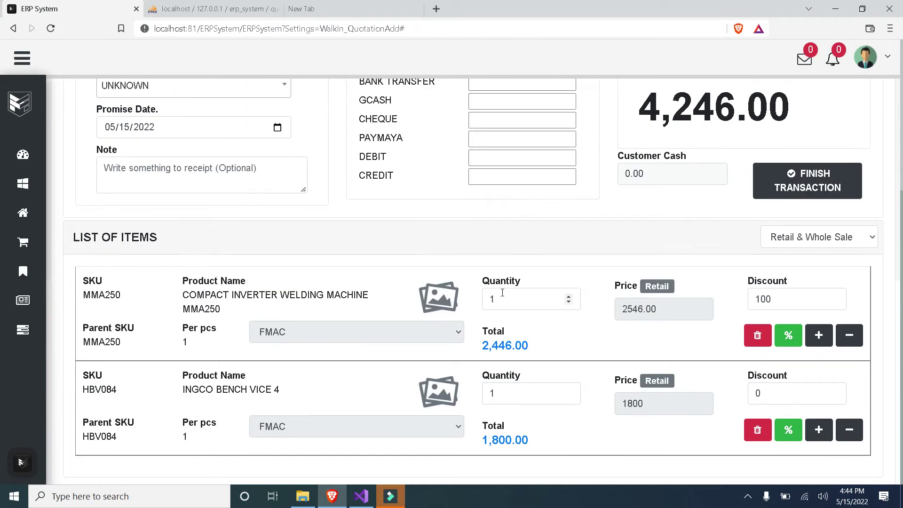
pyautogui.scroll(5, 463, 286)
pyautogui.click(510, 289)
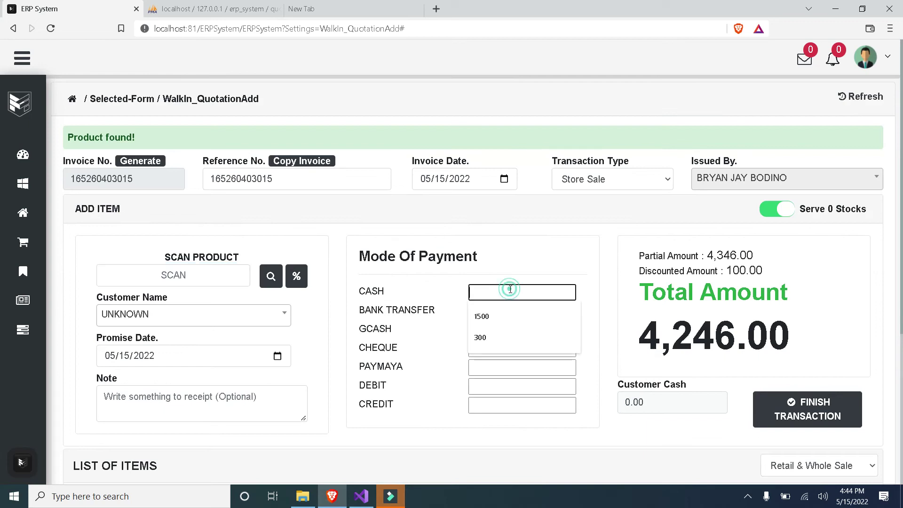
pyautogui.scroll(-2, 433, 273)
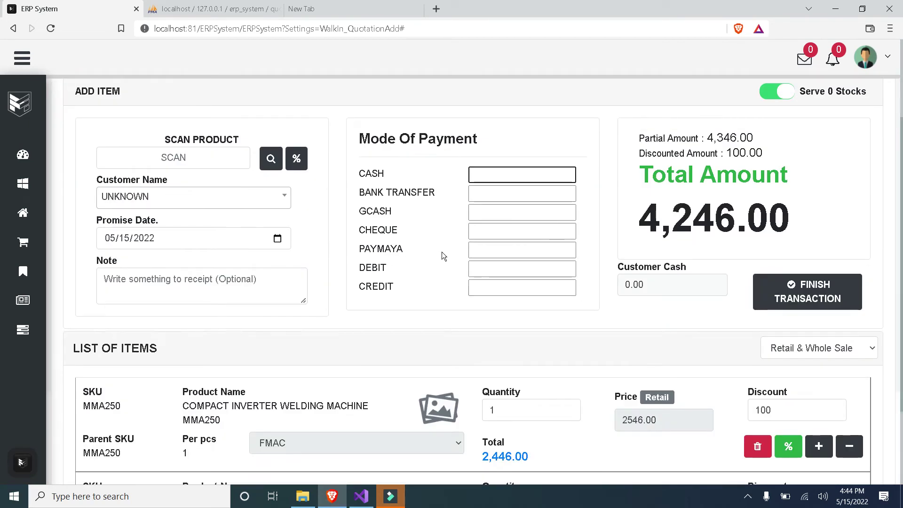
pyautogui.click(481, 214)
pyautogui.write('1000')
pyautogui.click(658, 284)
pyautogui.doubleClick(658, 284)
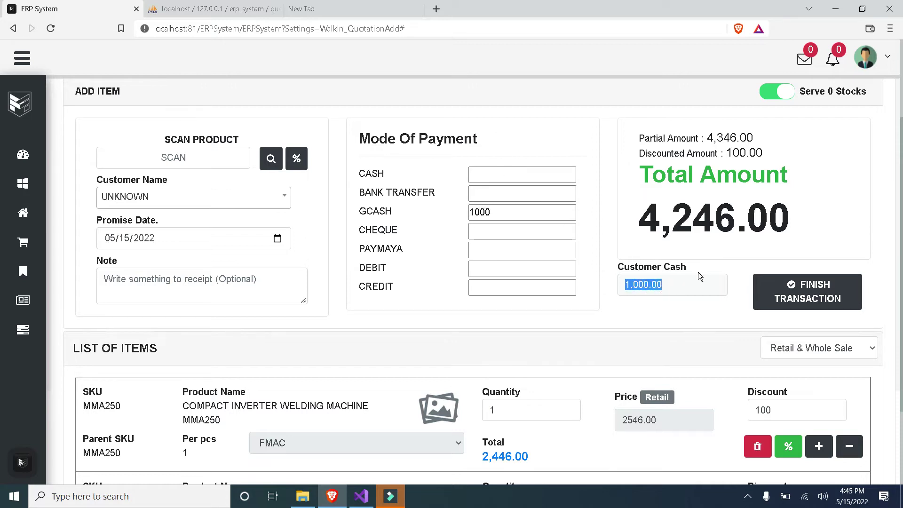
# Step: Enter a bank transfer payment of 2000 and a cash payment of 1500
pyautogui.click(518, 175)
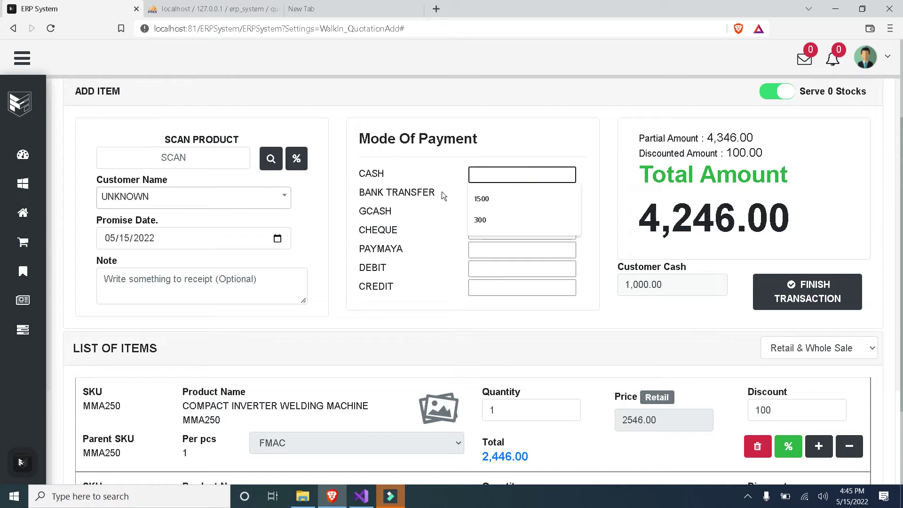
pyautogui.click(490, 267)
pyautogui.click(511, 191)
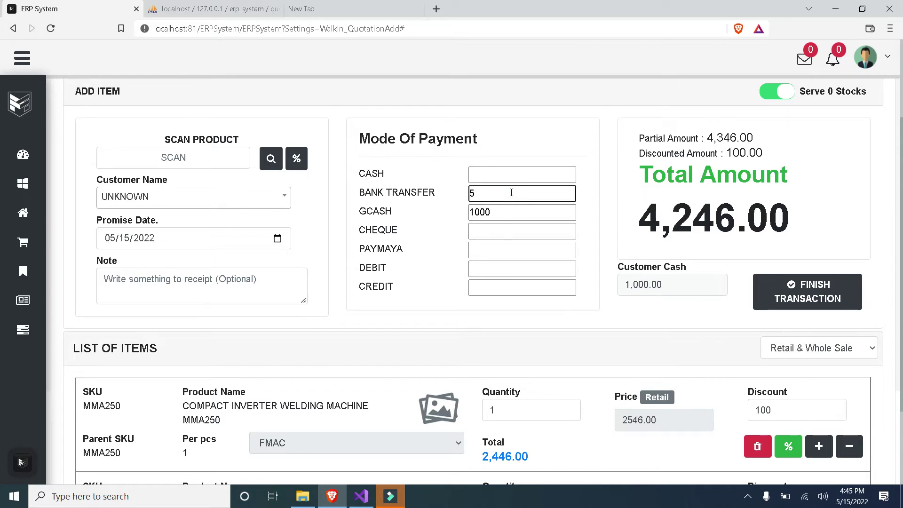
pyautogui.write('2000')
pyautogui.click(503, 174)
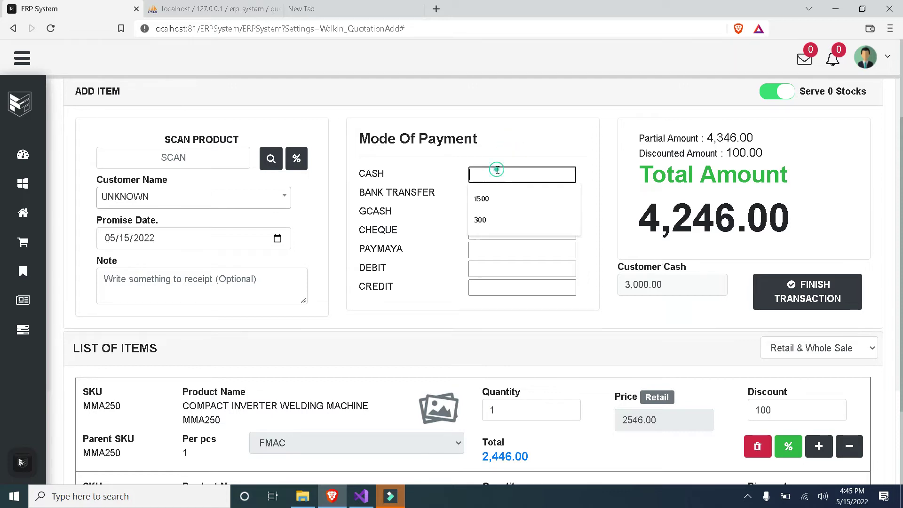
pyautogui.write('1500')
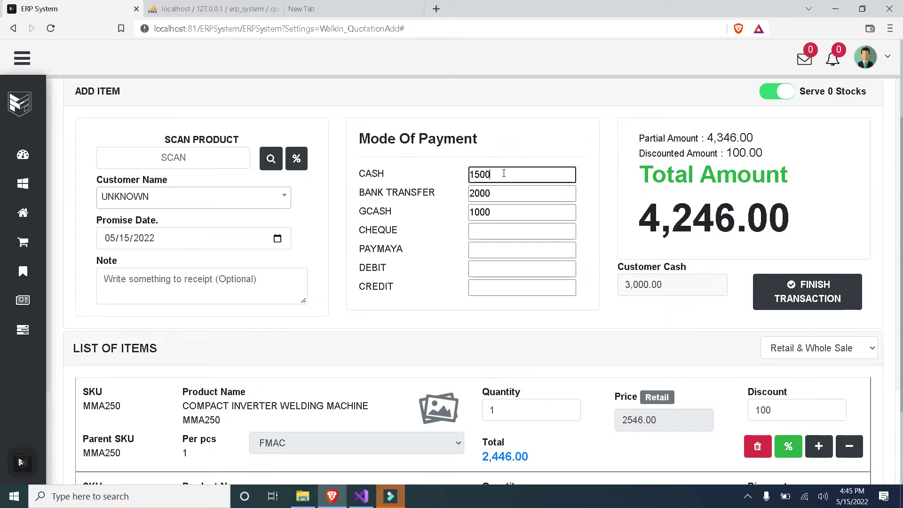
pyautogui.click(524, 155)
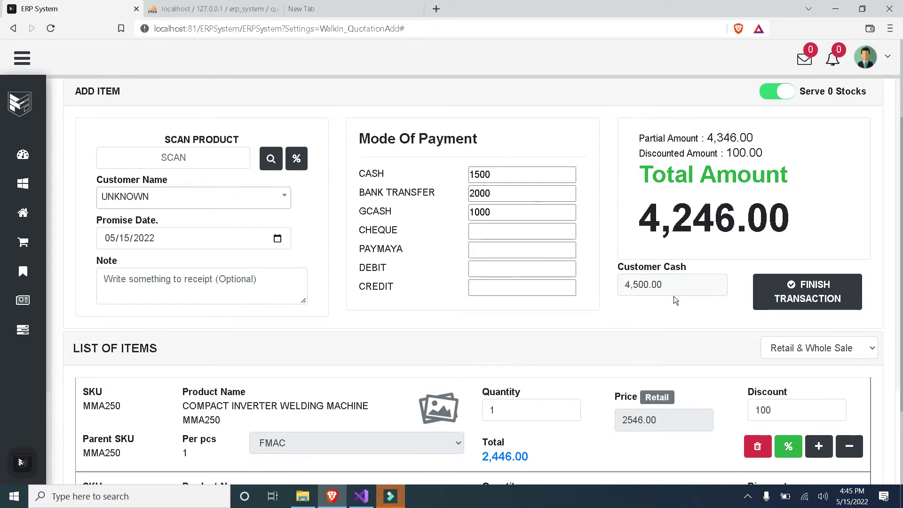
# Step: Compare the customer cash with the quotation's total amount and review the listed items
pyautogui.moveTo(641, 290); pyautogui.dragTo(626, 291)
pyautogui.scroll(-2, 625, 292)
pyautogui.scroll(1, 659, 285)
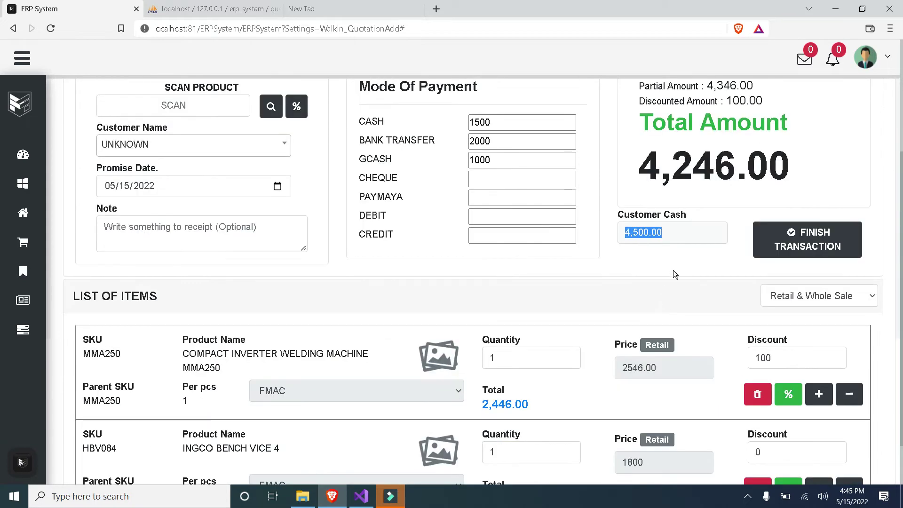
pyautogui.scroll(2, 603, 271)
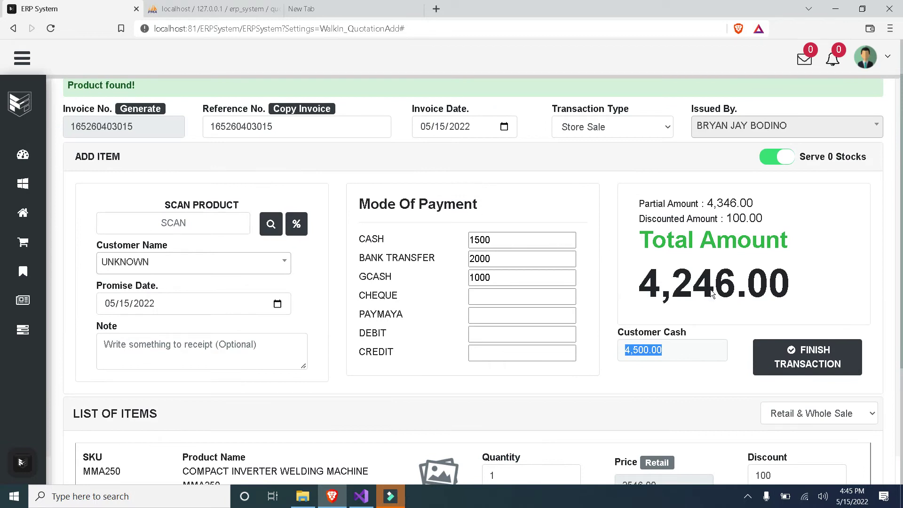
pyautogui.scroll(-1, 781, 301)
pyautogui.scroll(-2, 806, 301)
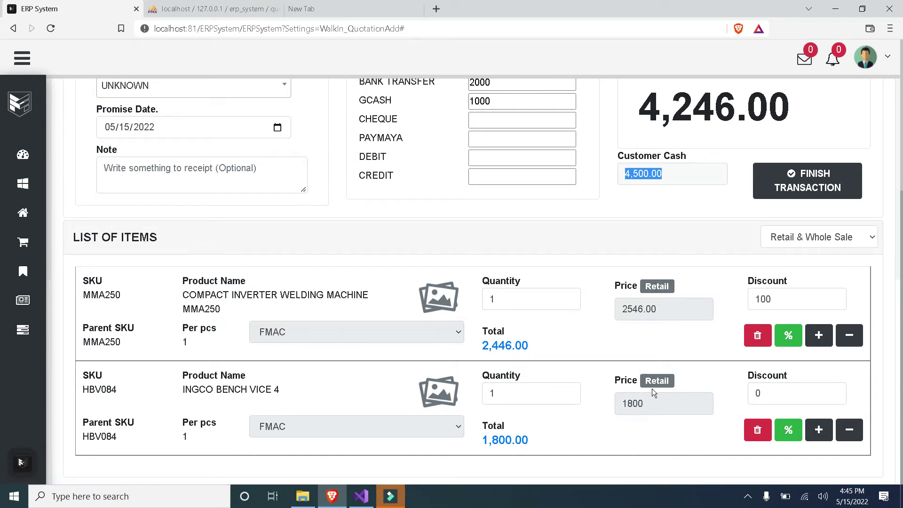
# Step: Examine the retail and wholesale options for the item list, keeping Retail & Whole Sale selected
pyautogui.click(826, 245)
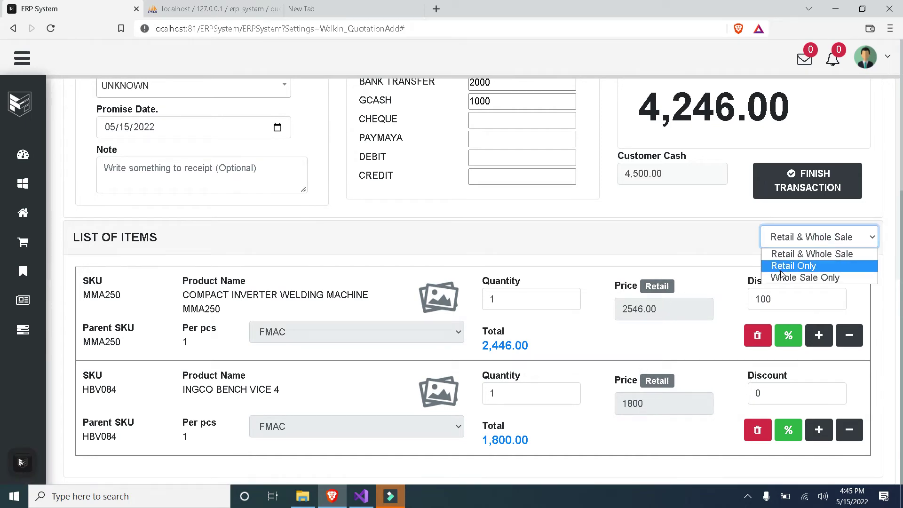
pyautogui.press('Down')
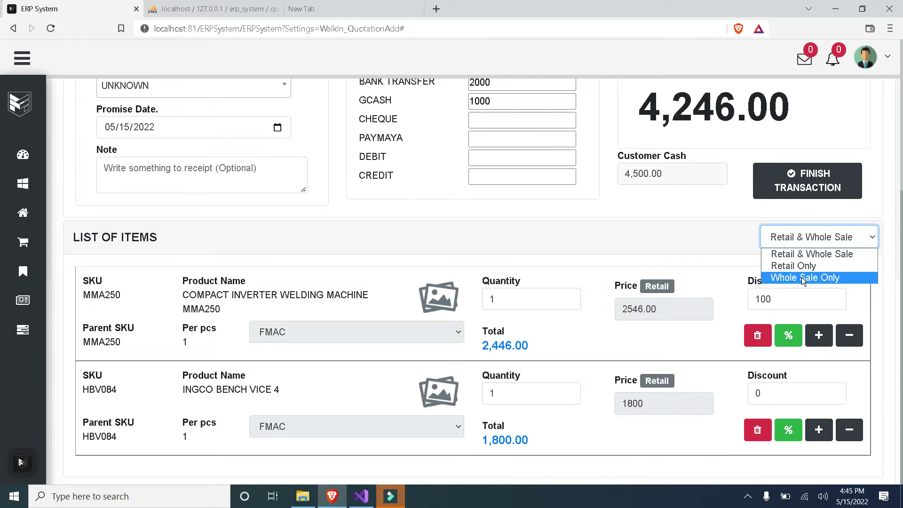
pyautogui.click(677, 235)
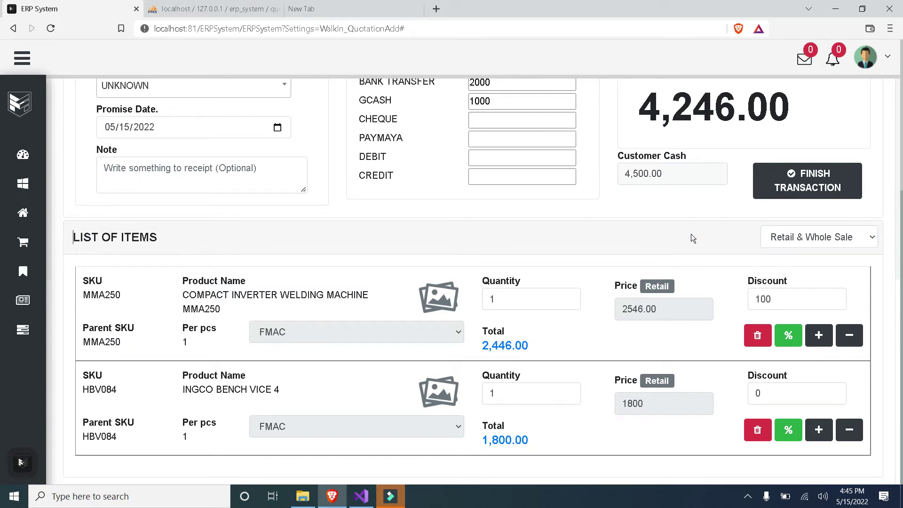
pyautogui.scroll(2, 695, 234)
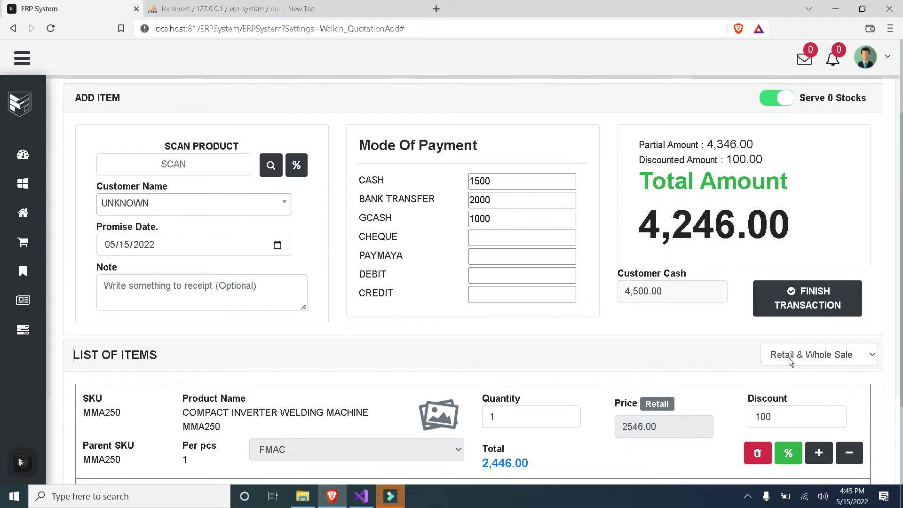
pyautogui.scroll(-1, 681, 379)
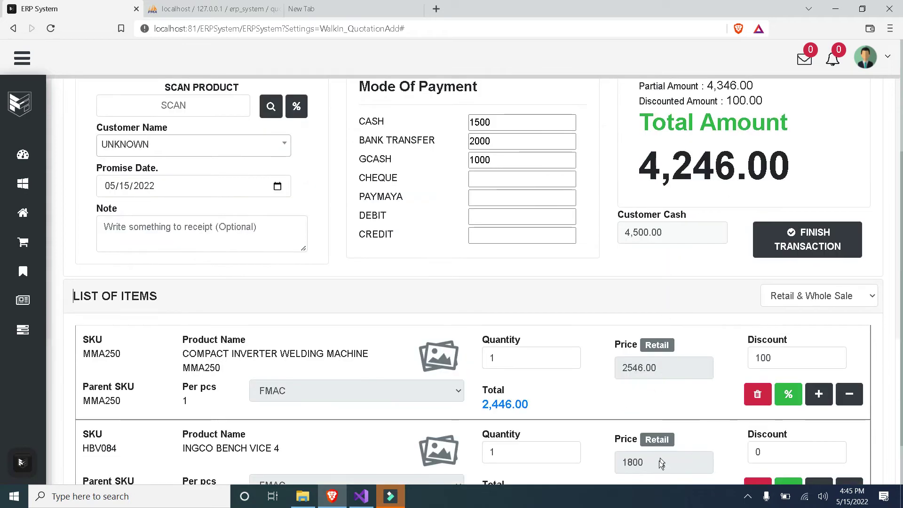
# Step: Check the quotation's listed items and total amount, and finish the transaction
pyautogui.scroll(-1, 698, 329)
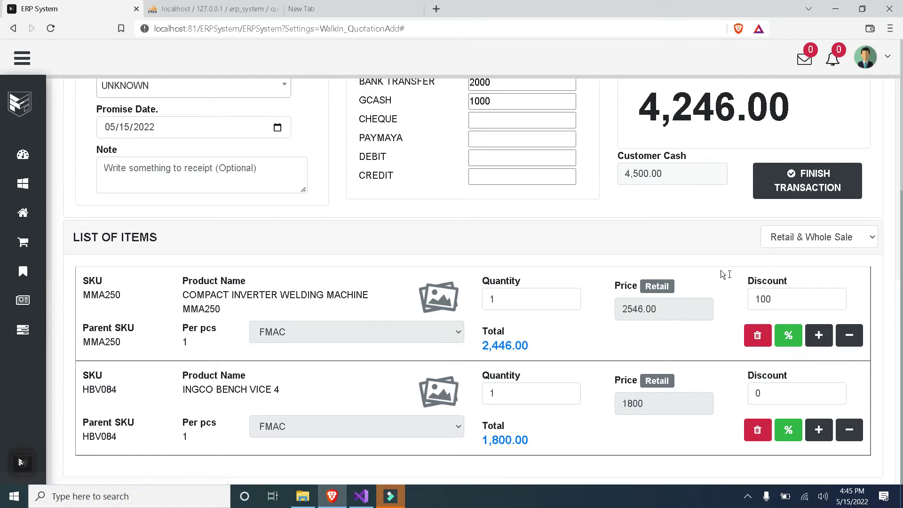
pyautogui.scroll(1, 687, 283)
pyautogui.scroll(2, 687, 283)
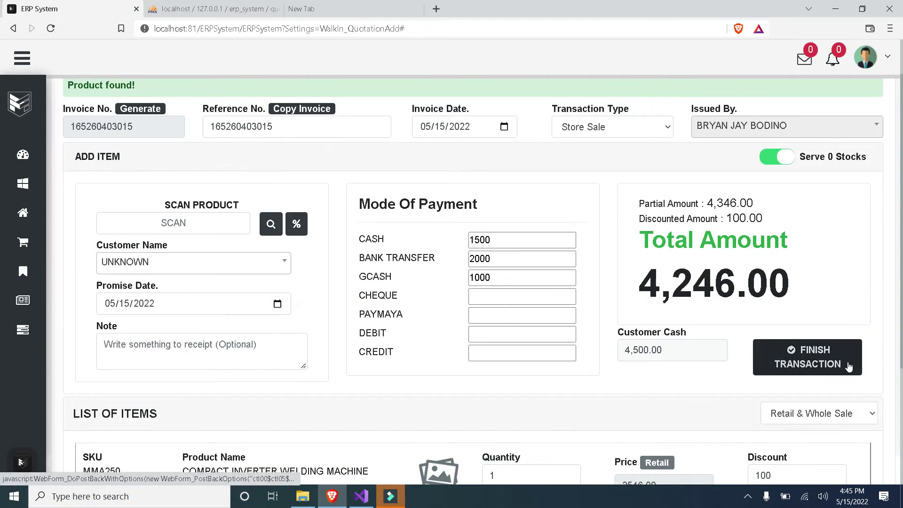
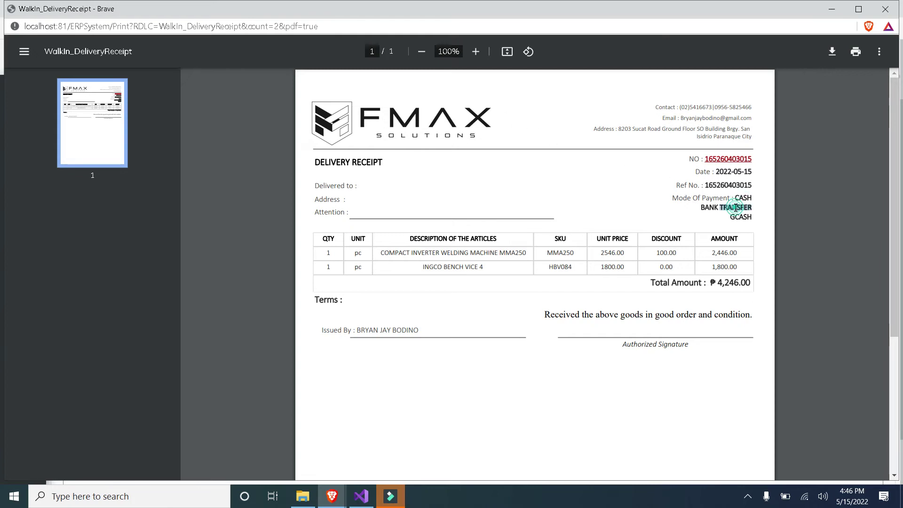
# Step: Review the delivery receipt's modes of payment, total amount, issuer and signature line, and close the receipt
pyautogui.moveTo(728, 217); pyautogui.dragTo(542, 201)
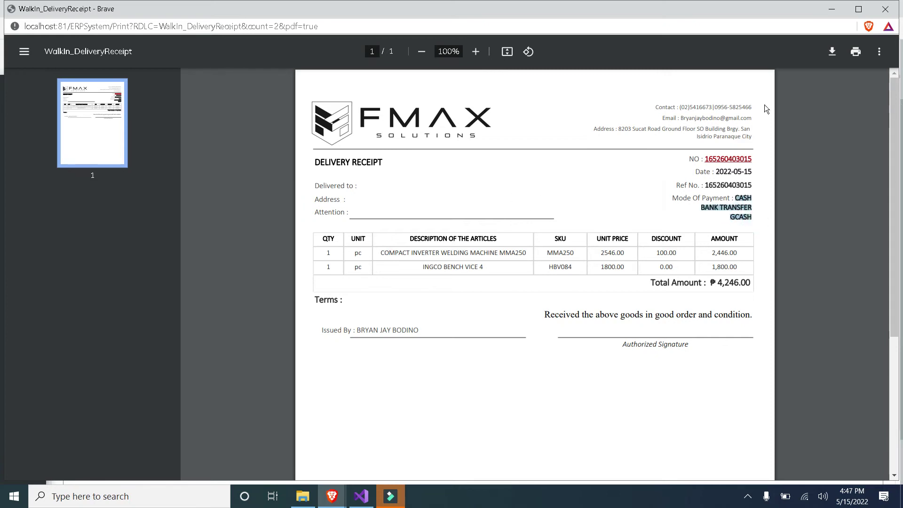
pyautogui.doubleClick(749, 283)
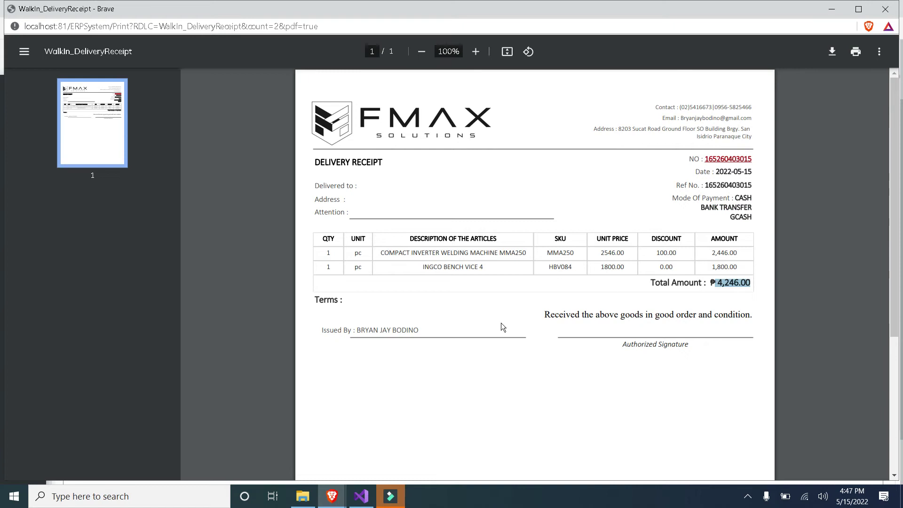
pyautogui.click(436, 330)
pyautogui.click(614, 333)
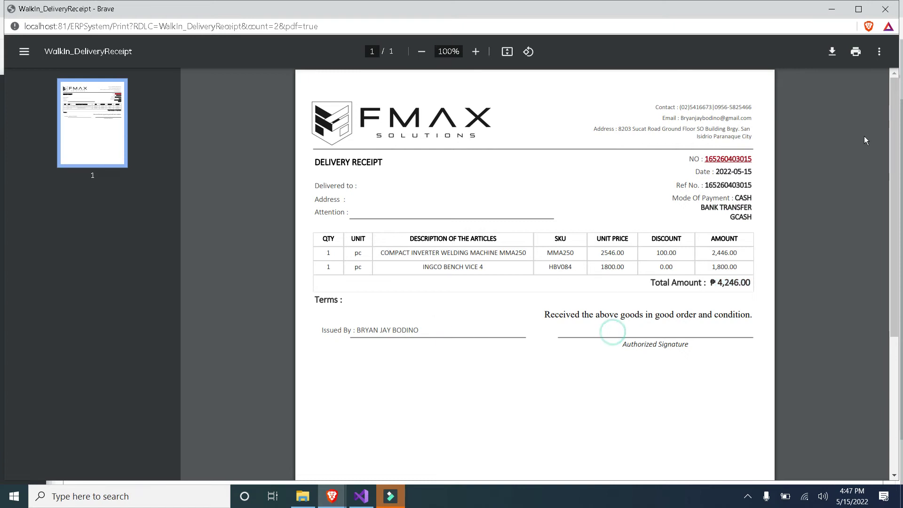
pyautogui.click(893, 14)
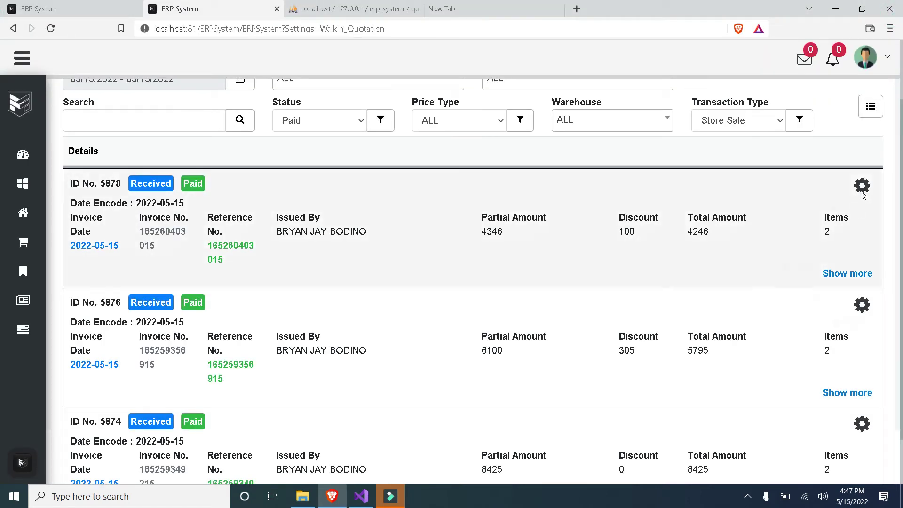
# Step: Inspect the void order confirmation for the newest paid quotation and decline it
pyautogui.click(863, 186)
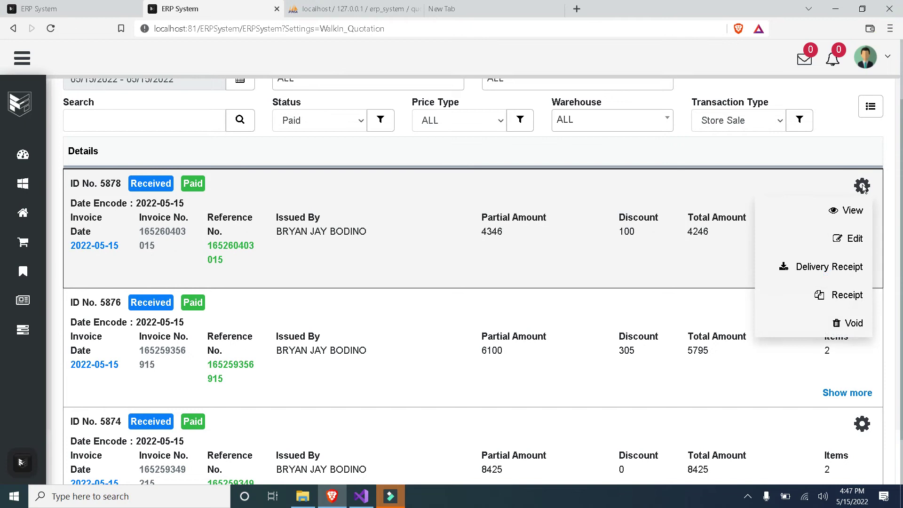
pyautogui.click(853, 325)
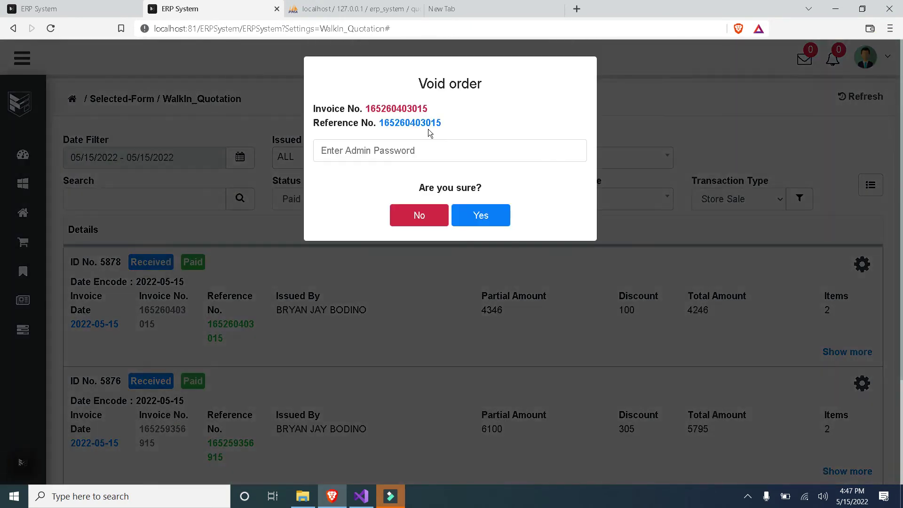
pyautogui.click(417, 210)
# Step: View the newest paid quotation's details, check the options for its welding machine item, and return to the quotation list
pyautogui.click(862, 265)
pyautogui.click(827, 306)
pyautogui.click(864, 270)
pyautogui.click(850, 290)
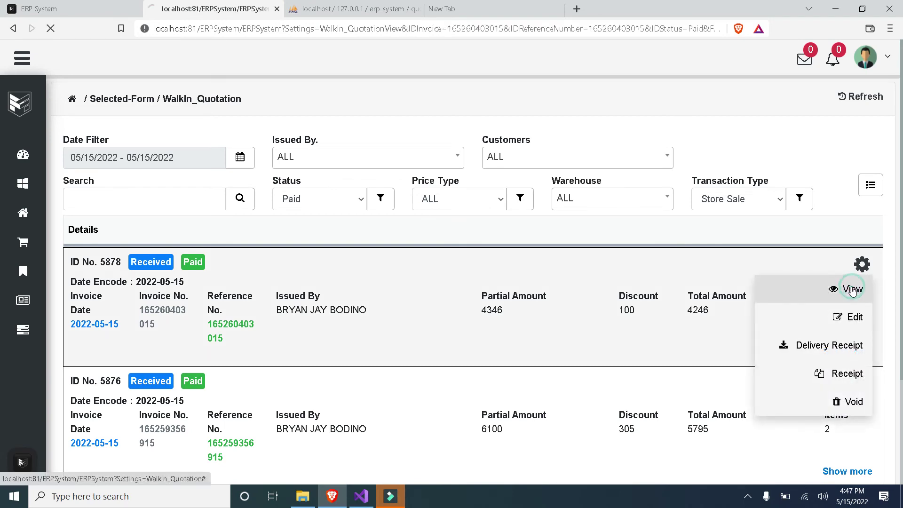
pyautogui.click(863, 223)
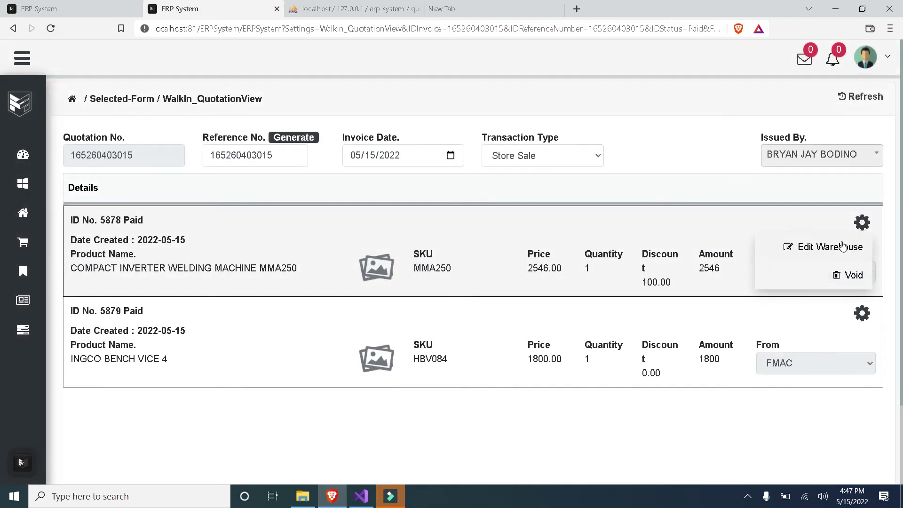
pyautogui.click(853, 278)
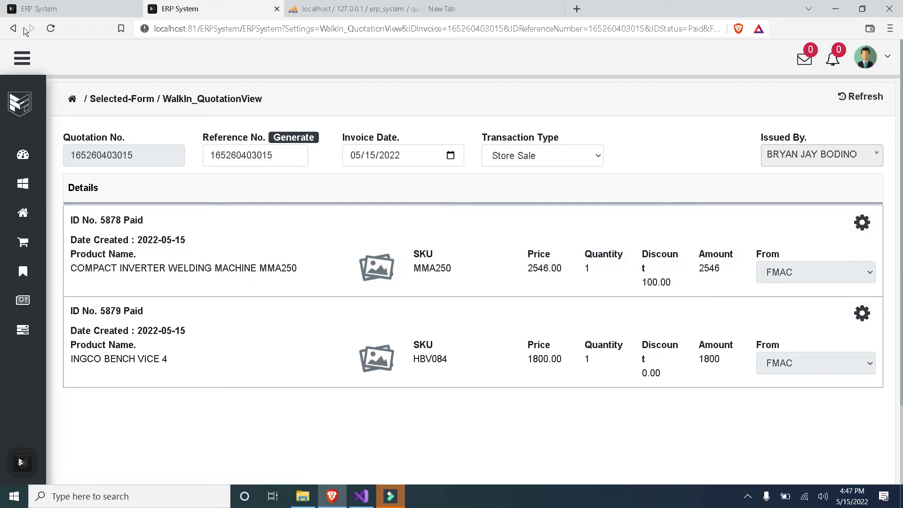
pyautogui.click(15, 29)
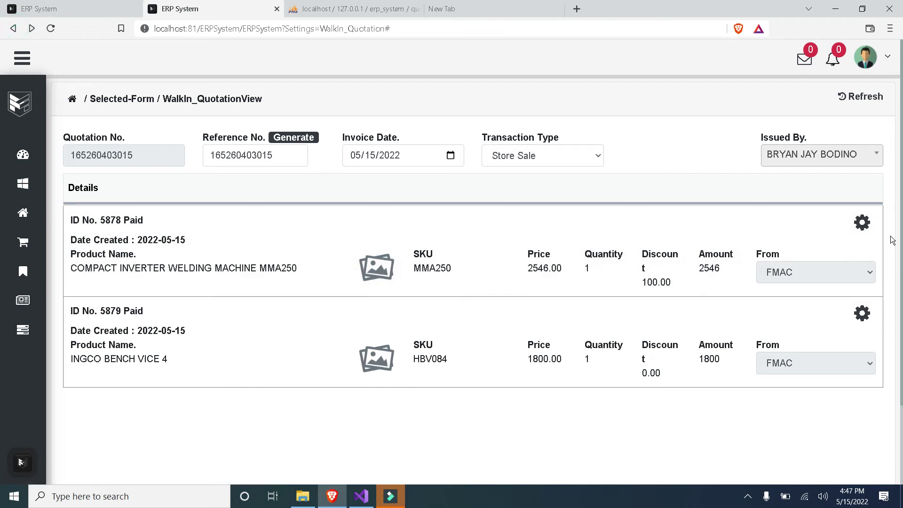
# Step: Open the newest paid quotation for editing and examine its payments and the void restriction on its items
pyautogui.click(863, 264)
pyautogui.click(862, 263)
pyautogui.click(862, 261)
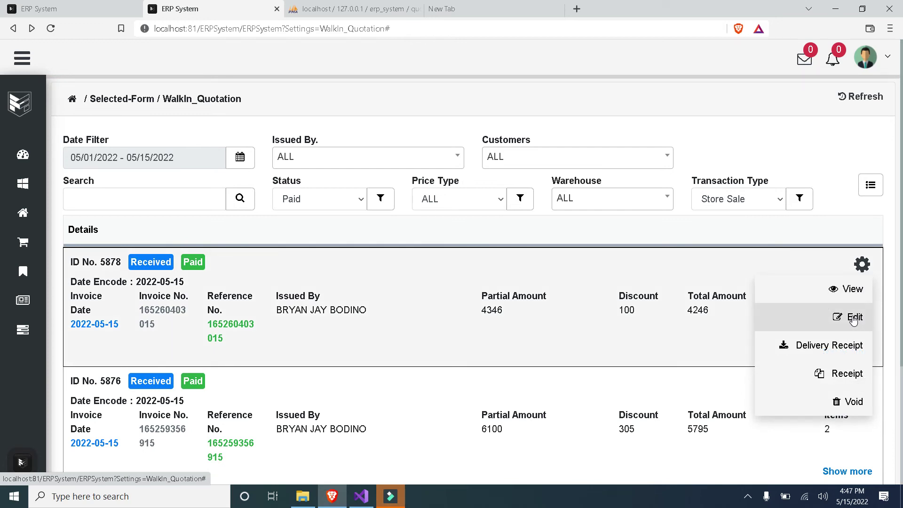
pyautogui.click(853, 319)
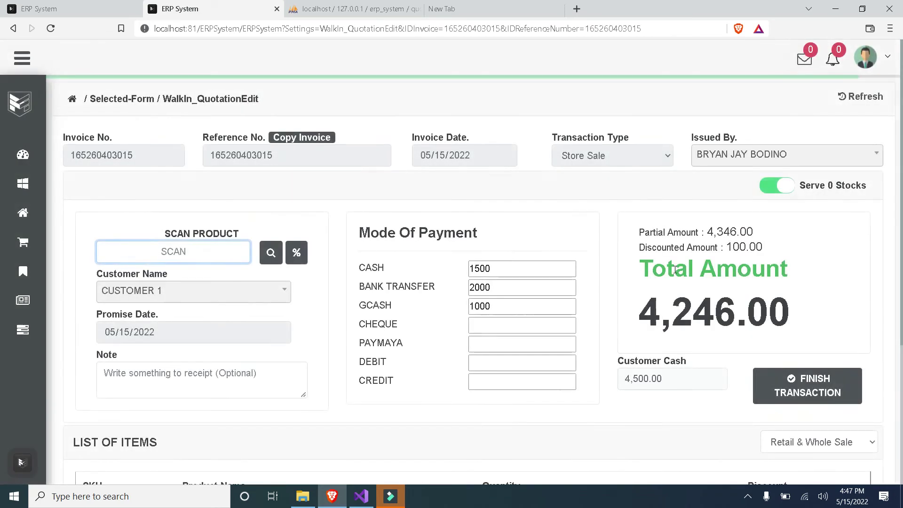
pyautogui.scroll(-3, 494, 240)
pyautogui.scroll(1, 609, 269)
pyautogui.scroll(-2, 593, 266)
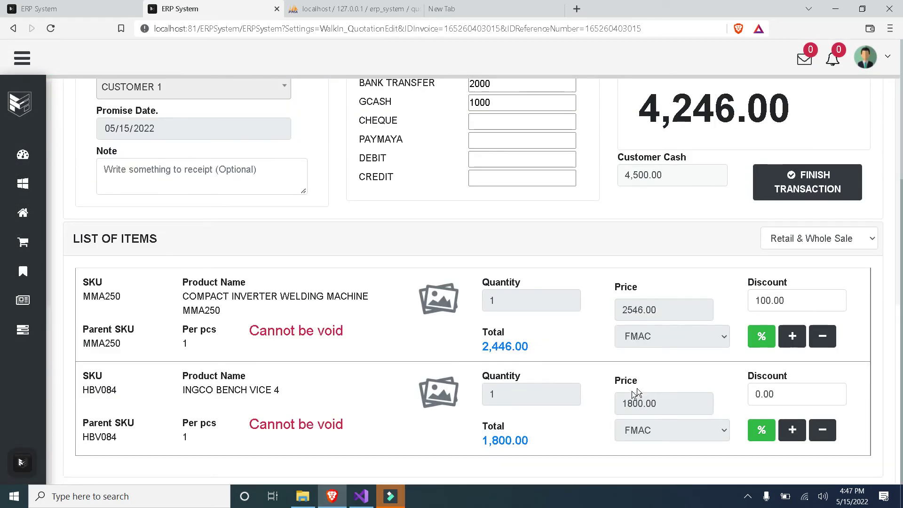
pyautogui.moveTo(345, 330); pyautogui.dragTo(241, 332)
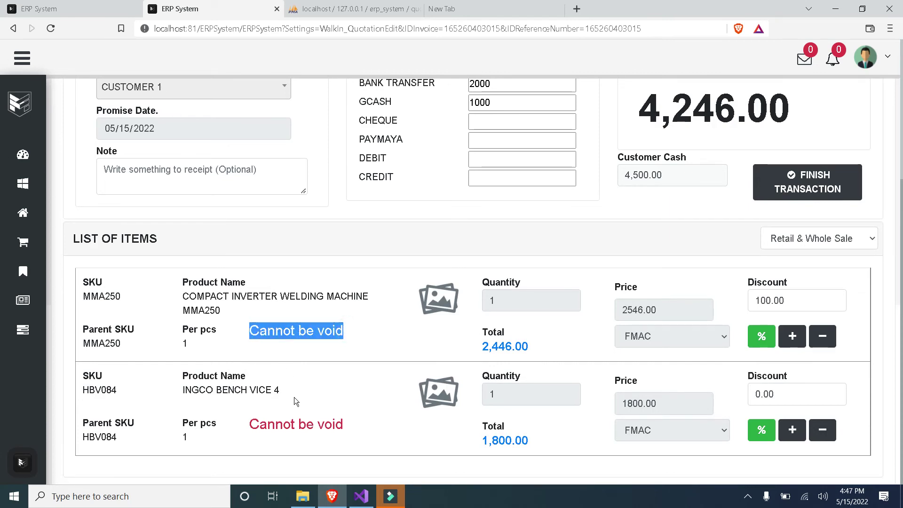
# Step: Look at the product search in the quotation being edited, close it, and return to the quotation list
pyautogui.scroll(2, 212, 261)
pyautogui.click(266, 168)
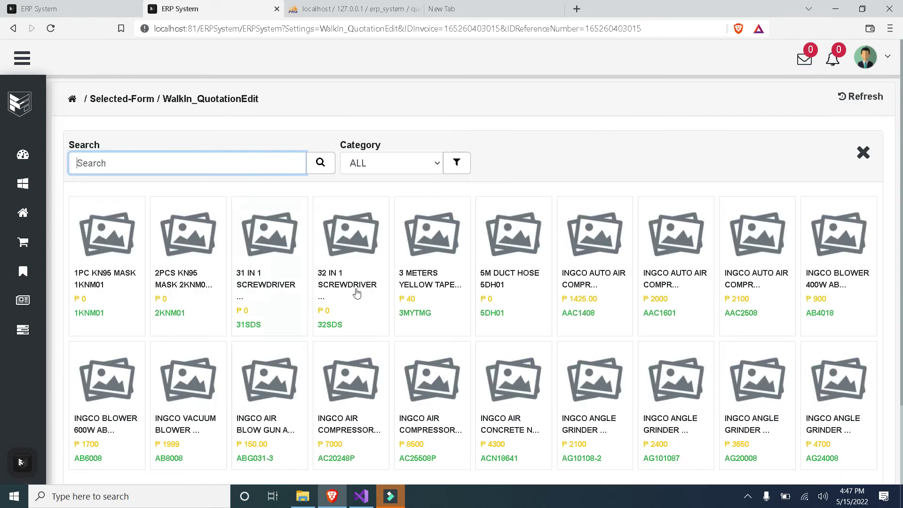
pyautogui.click(863, 152)
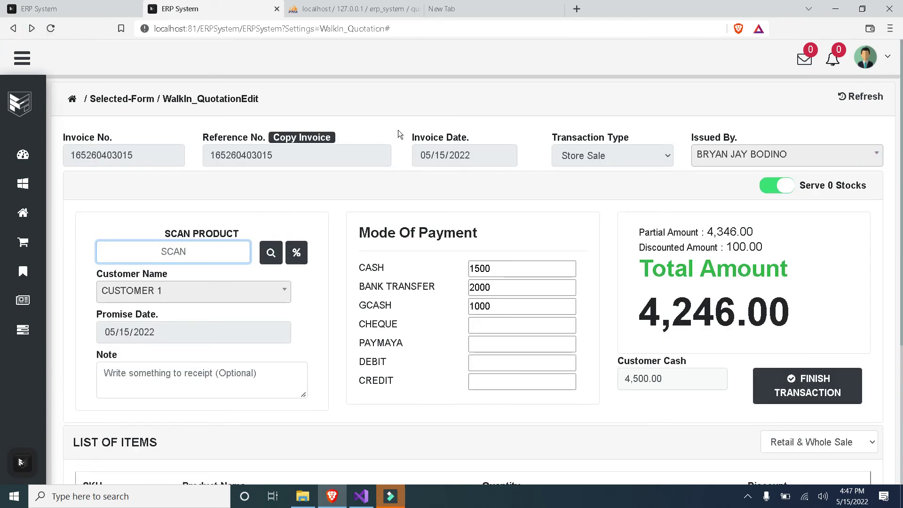
# Step: Generate the data export for 05/01/2022 - 05/15/2022, skim its invoices and close the report
pyautogui.click(872, 184)
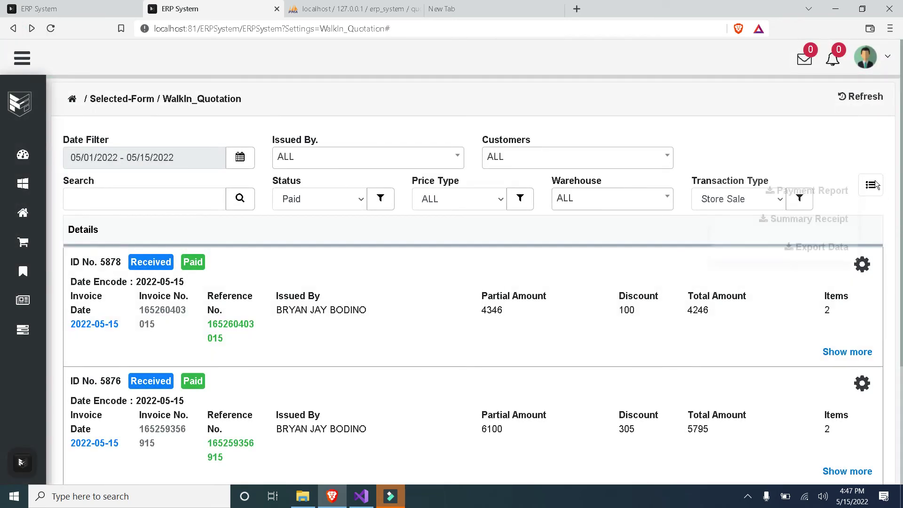
pyautogui.click(817, 252)
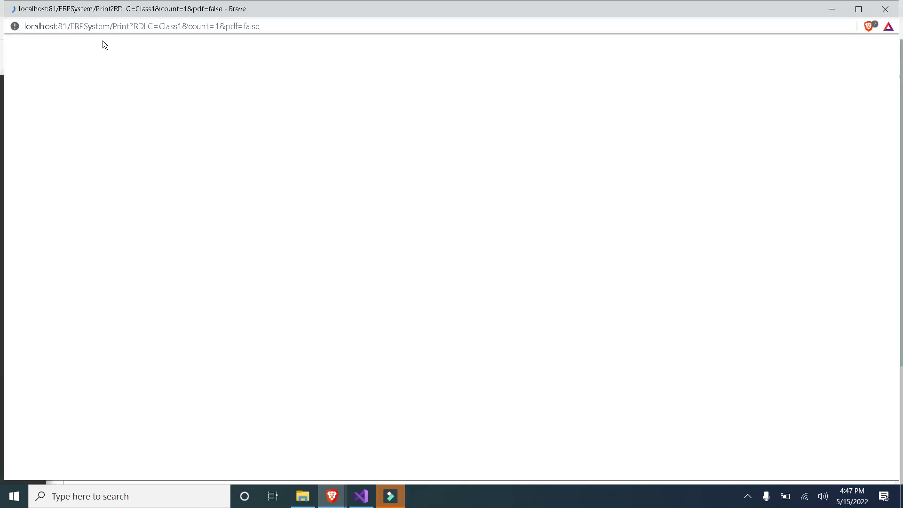
pyautogui.scroll(-3, 230, 200)
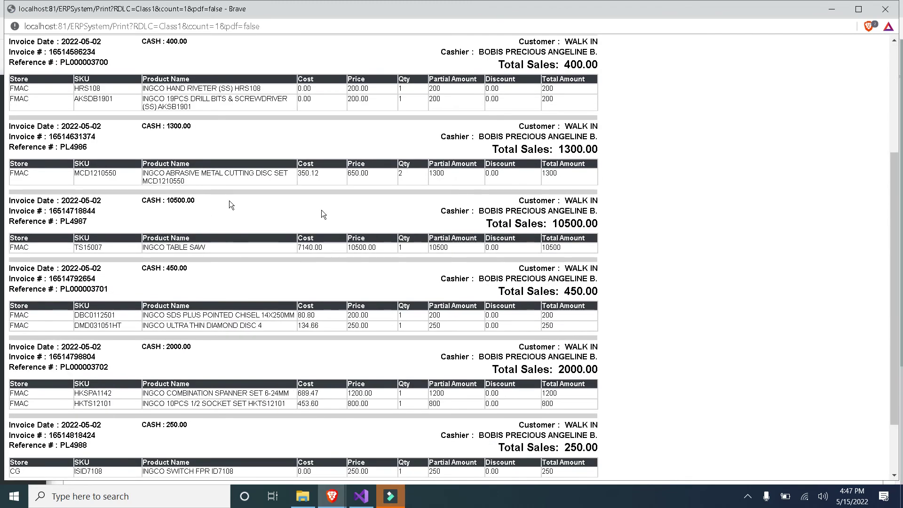
pyautogui.click(891, 7)
# Step: Filter the quotations to today's date and generate the data export for them
pyautogui.click(141, 160)
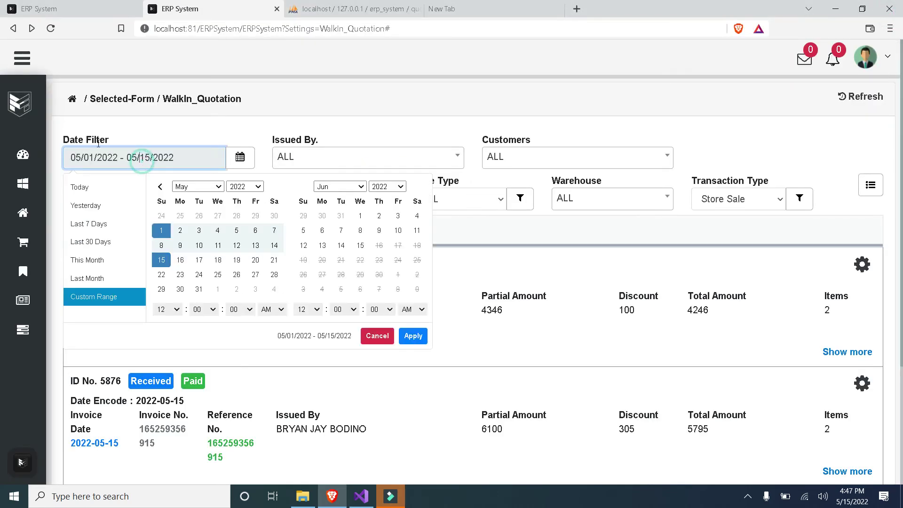
pyautogui.click(79, 187)
pyautogui.click(871, 186)
pyautogui.click(829, 247)
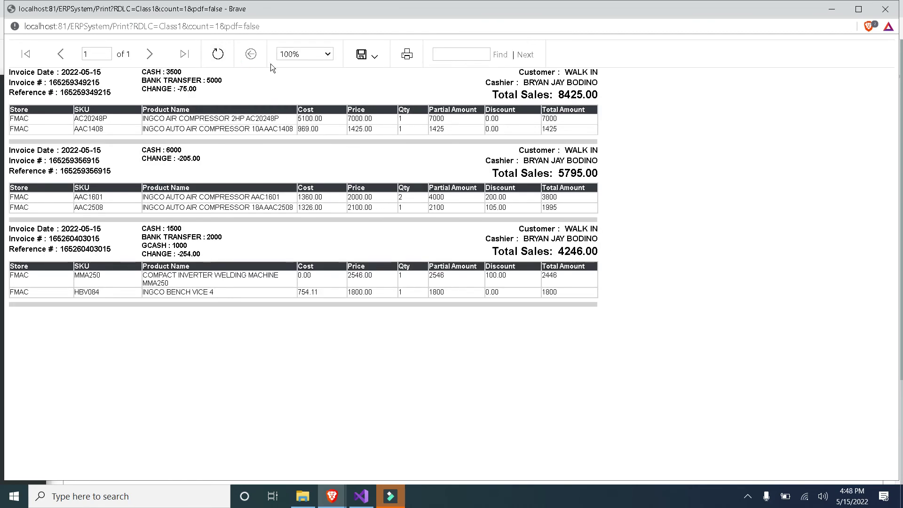
# Step: Save the exported report as an Excel worksheet over the existing Class1 file in Downloads
pyautogui.click(374, 57)
pyautogui.click(376, 83)
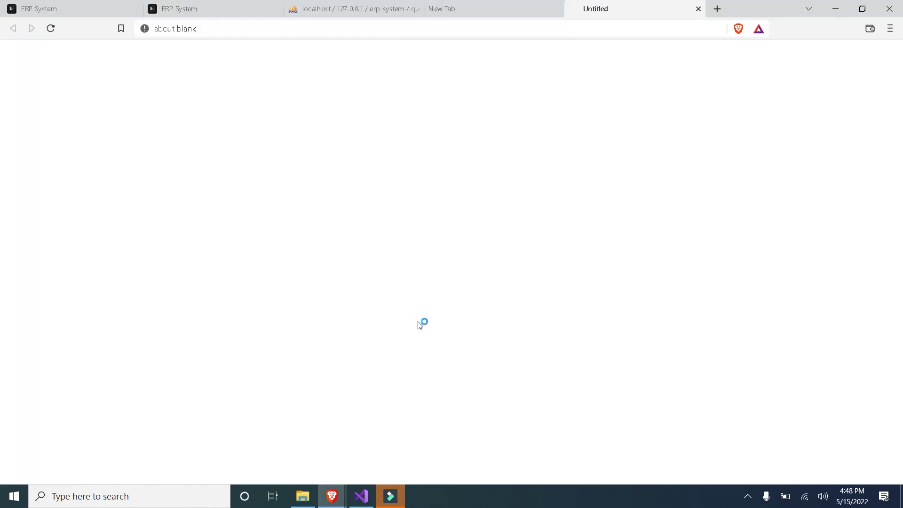
pyautogui.click(166, 101)
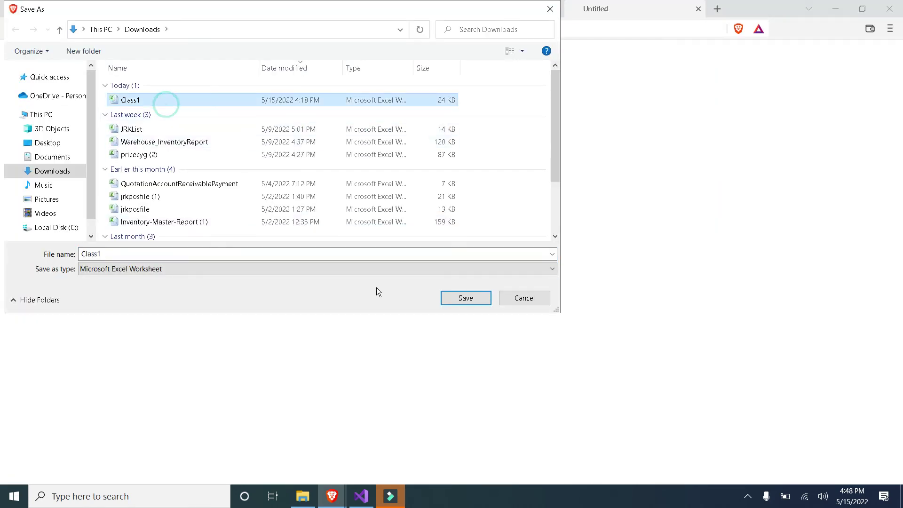
pyautogui.click(466, 298)
pyautogui.click(486, 252)
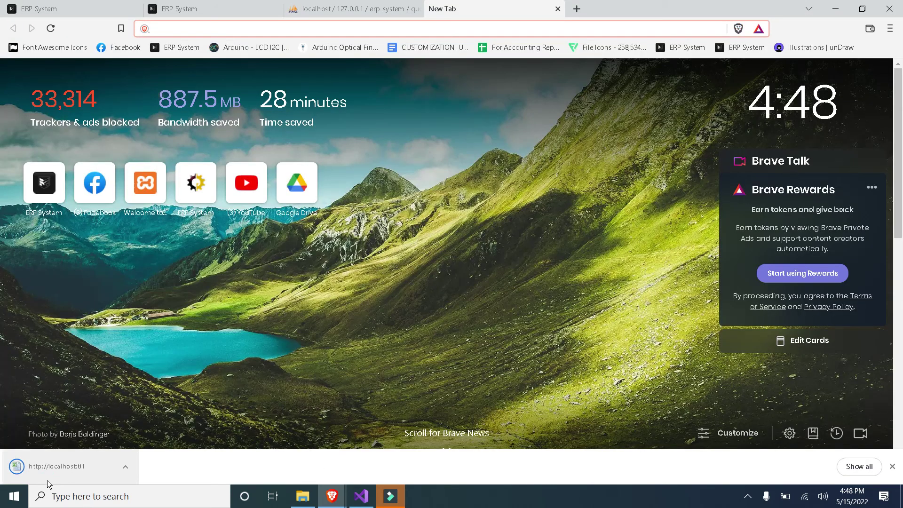
# Step: Open the downloaded Class1 workbook in Excel and enable editing
pyautogui.click(49, 479)
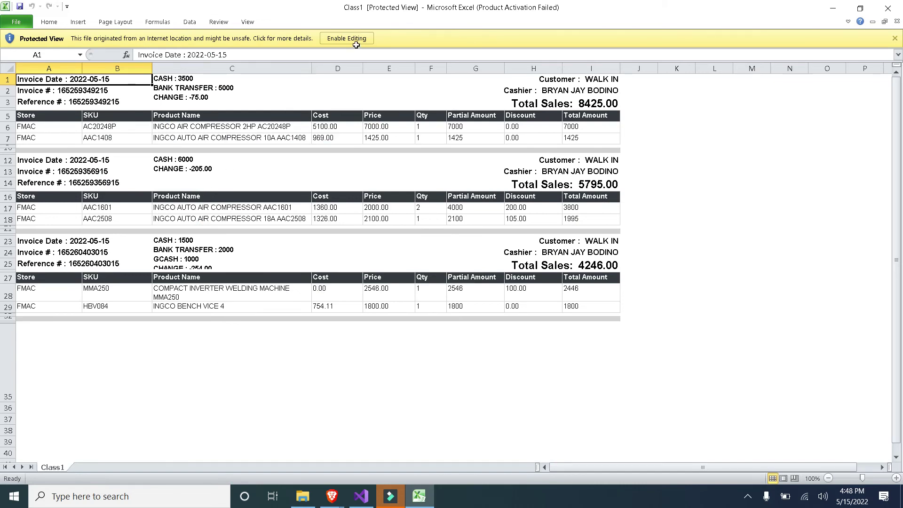
pyautogui.click(573, 359)
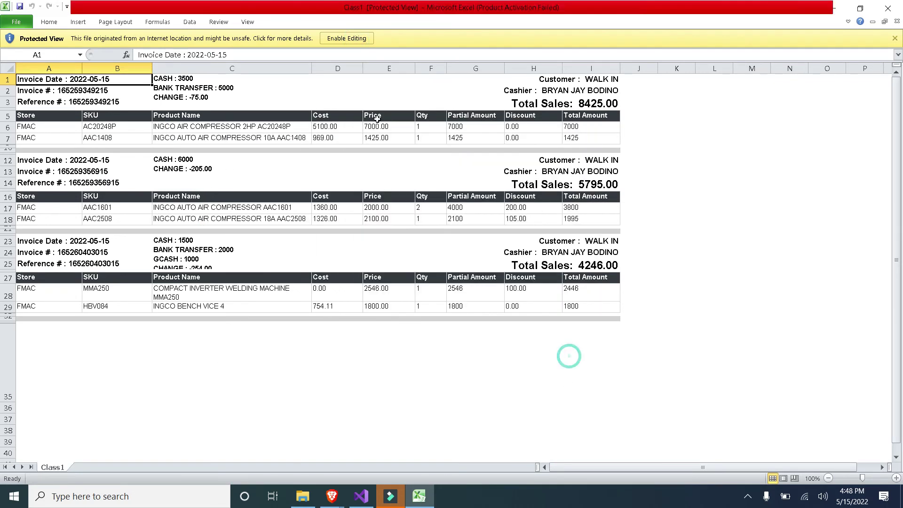
pyautogui.click(346, 38)
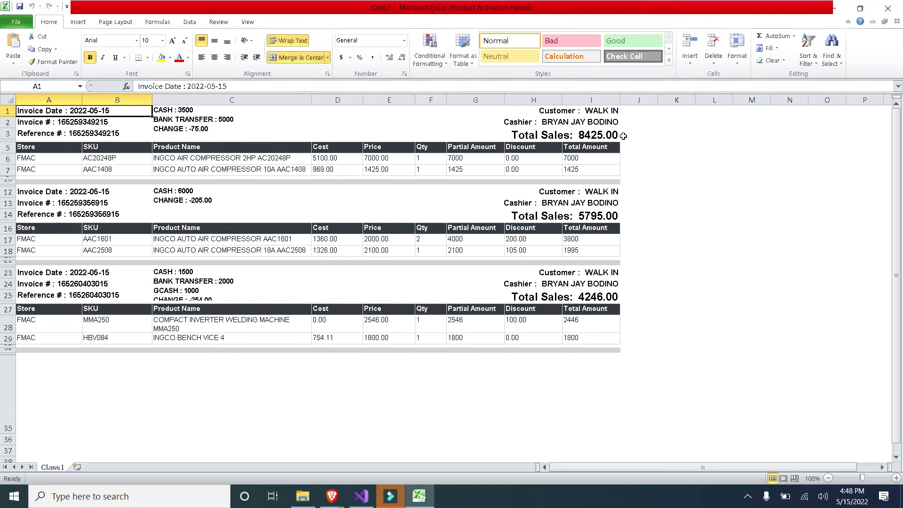
# Step: Examine the exported invoices' customer, cashier and payment mode cells in the Class1 sheet
pyautogui.moveTo(599, 377); pyautogui.dragTo(74, 393)
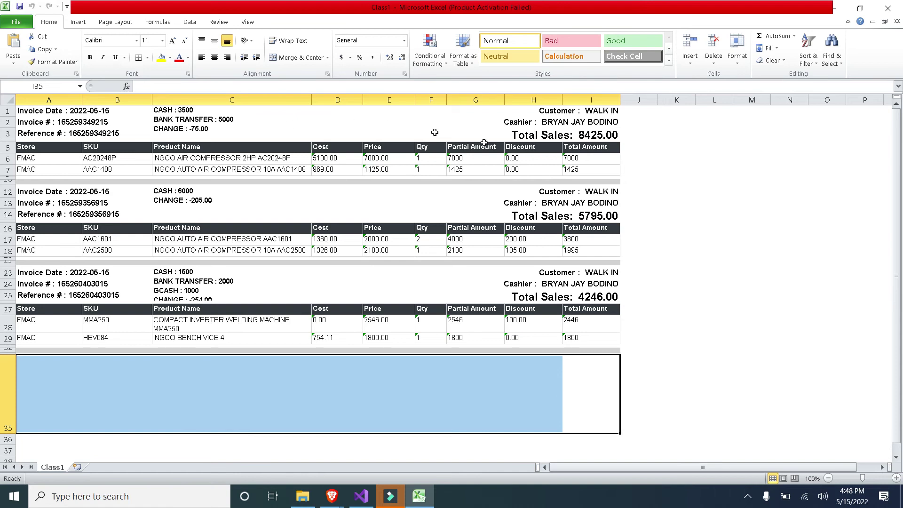
pyautogui.click(595, 188)
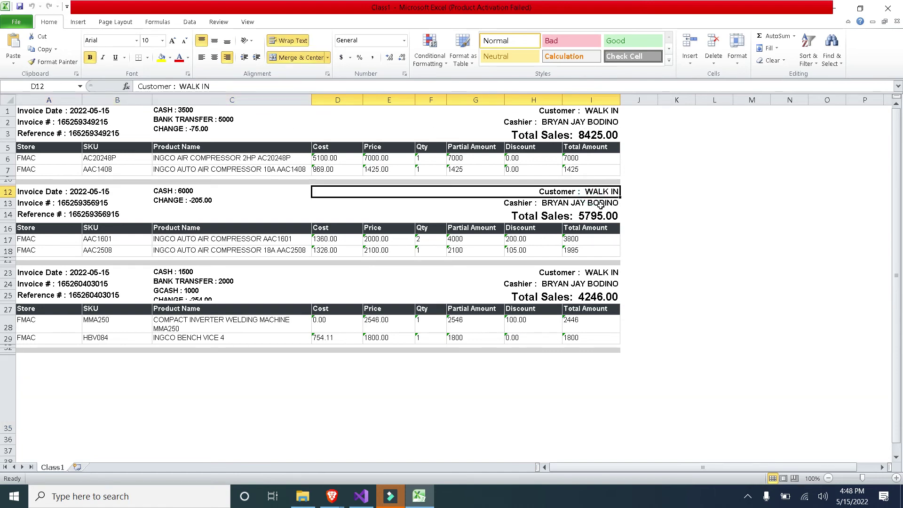
pyautogui.click(601, 205)
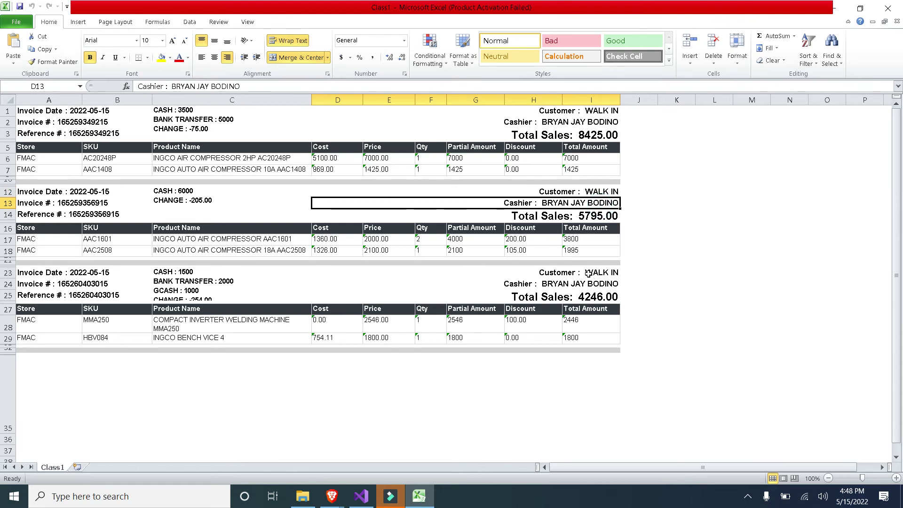
pyautogui.click(191, 134)
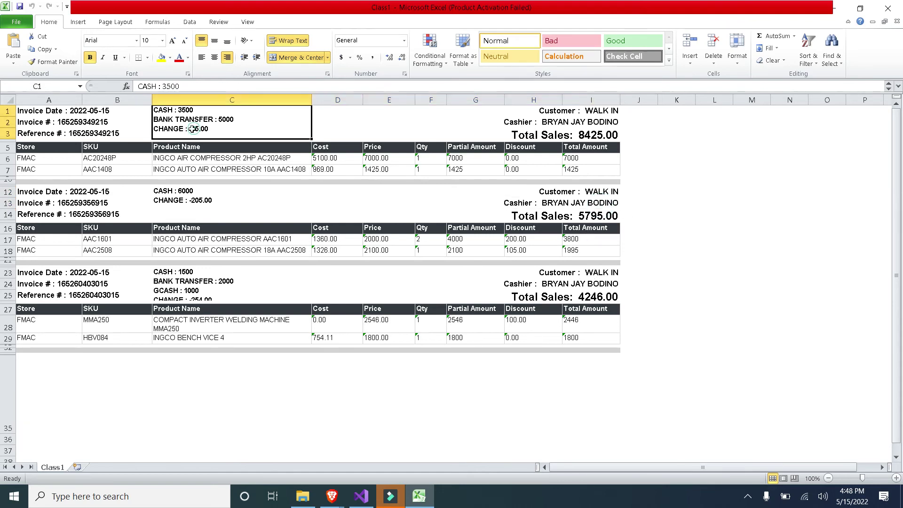
pyautogui.click(199, 200)
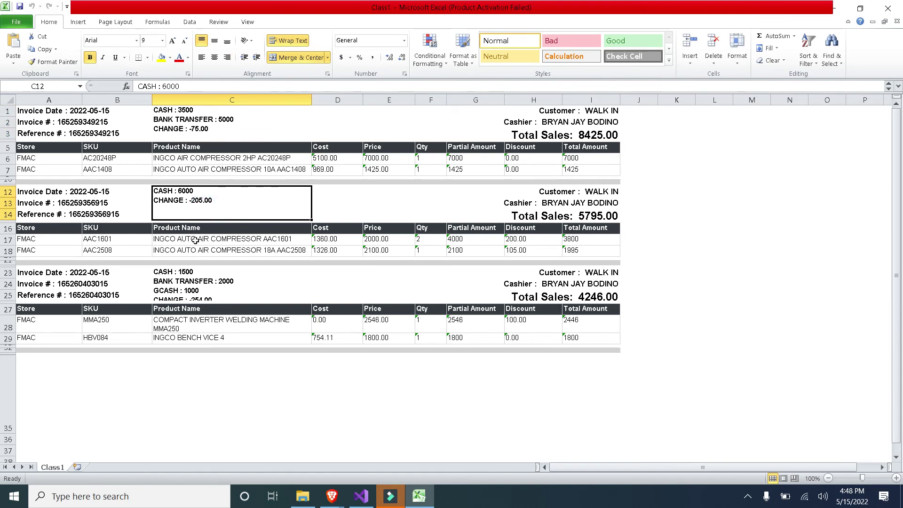
# Step: Increase the height of row 25 so the third invoice's payment breakdown fits in its merged cell
pyautogui.click(232, 294)
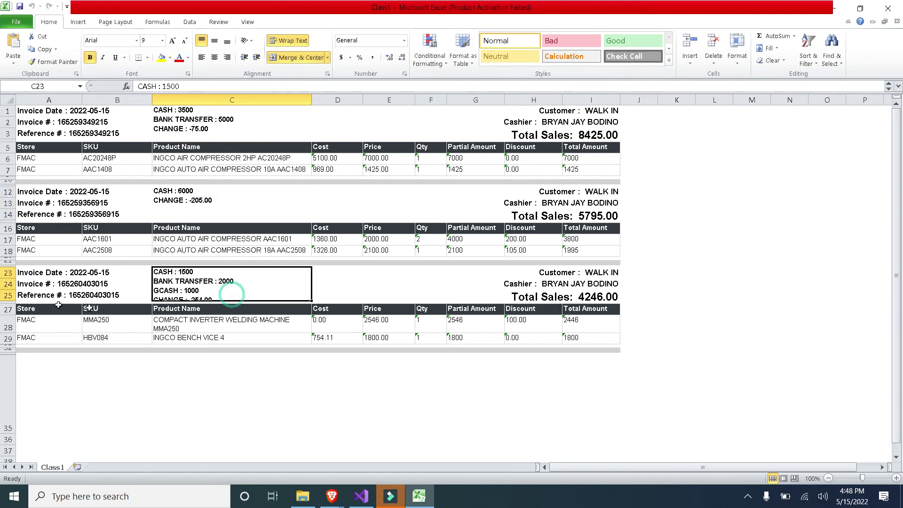
pyautogui.click(8, 303)
pyautogui.moveTo(7, 302); pyautogui.dragTo(11, 308)
pyautogui.click(101, 388)
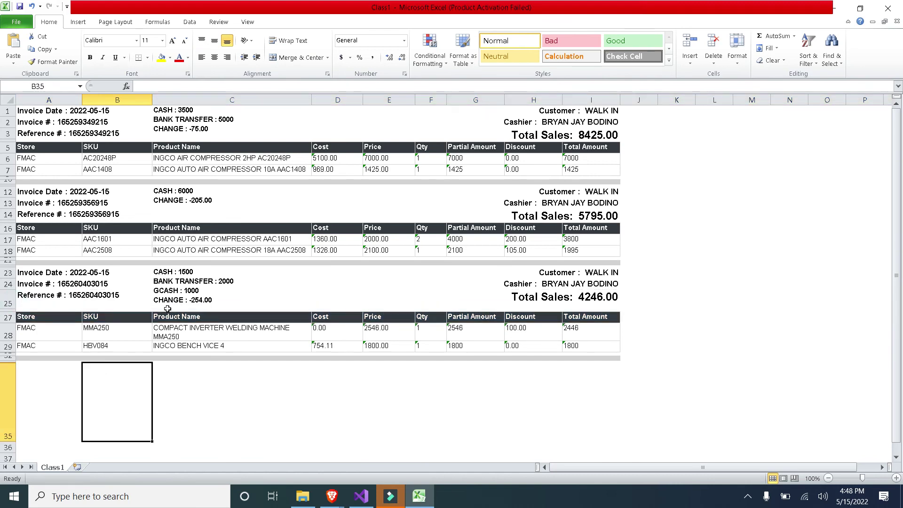
pyautogui.click(200, 304)
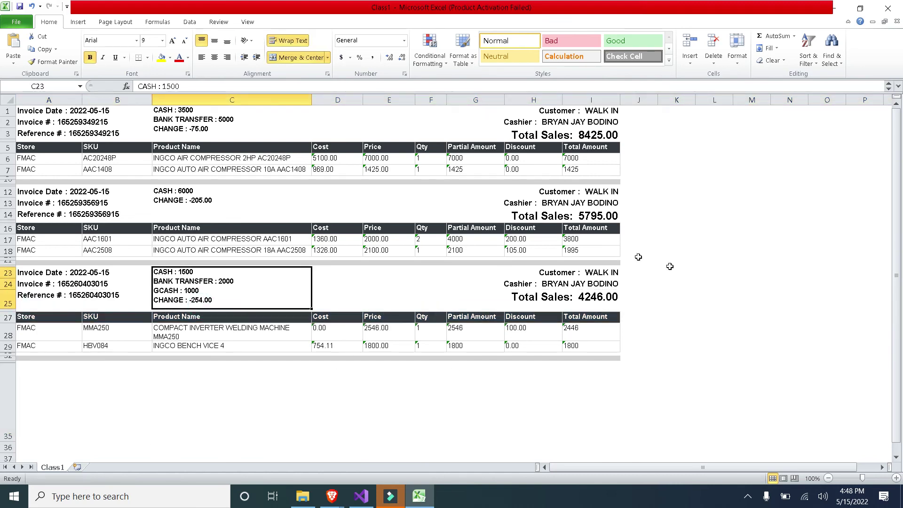
# Step: Close the Class1 workbook without saving and return to the ERP System's walk-in quotations in Brave
pyautogui.click(896, 20)
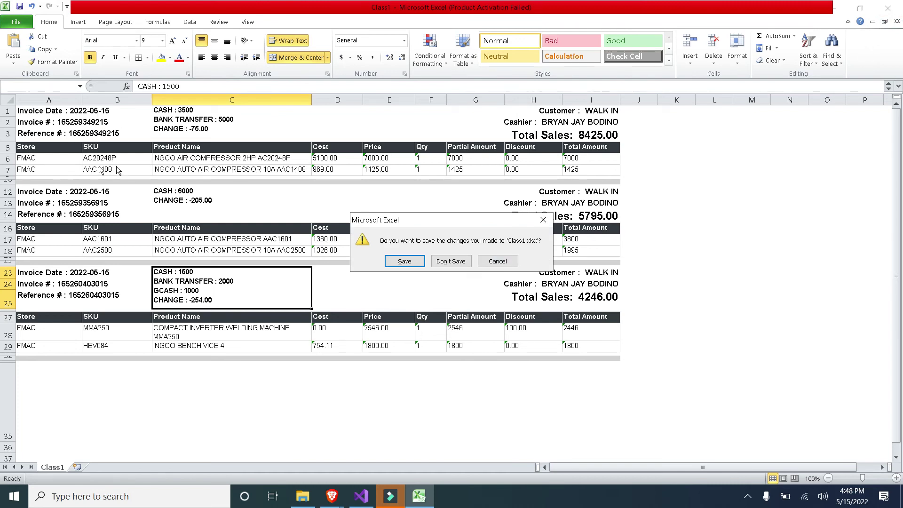
pyautogui.click(449, 261)
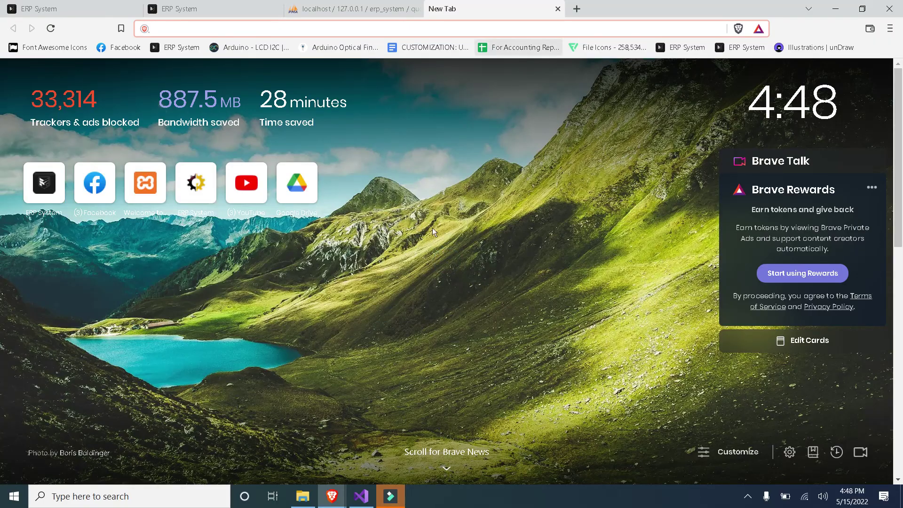
pyautogui.click(266, 9)
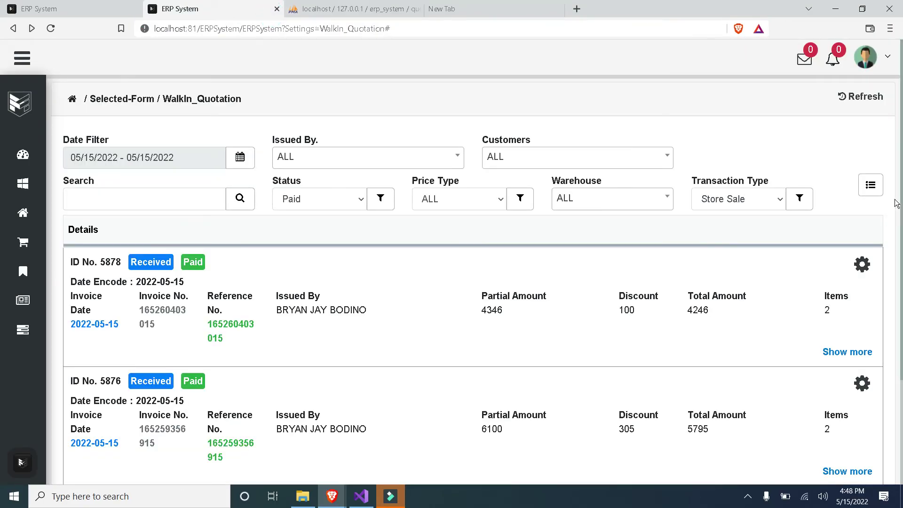
# Step: Open the Payment Report for the filtered quotations and examine its payment entry amounts, invoice totals and profit margins
pyautogui.click(871, 187)
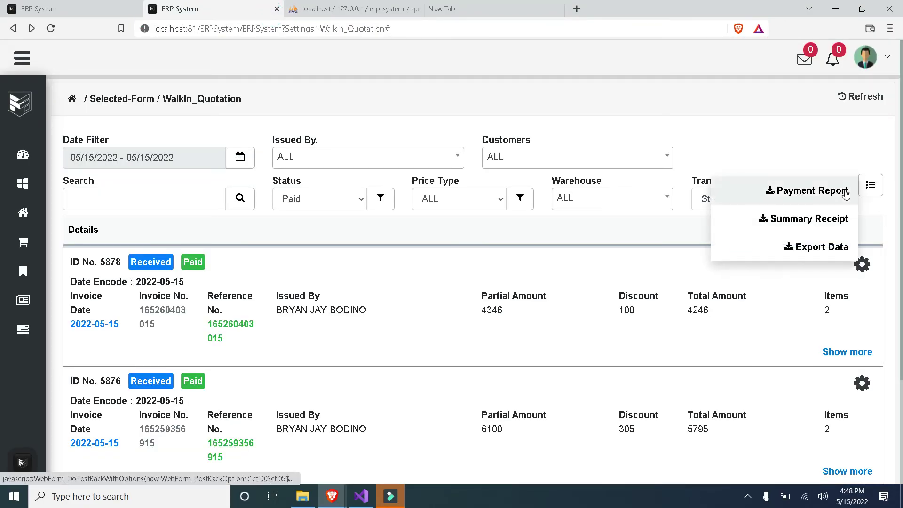
pyautogui.click(844, 193)
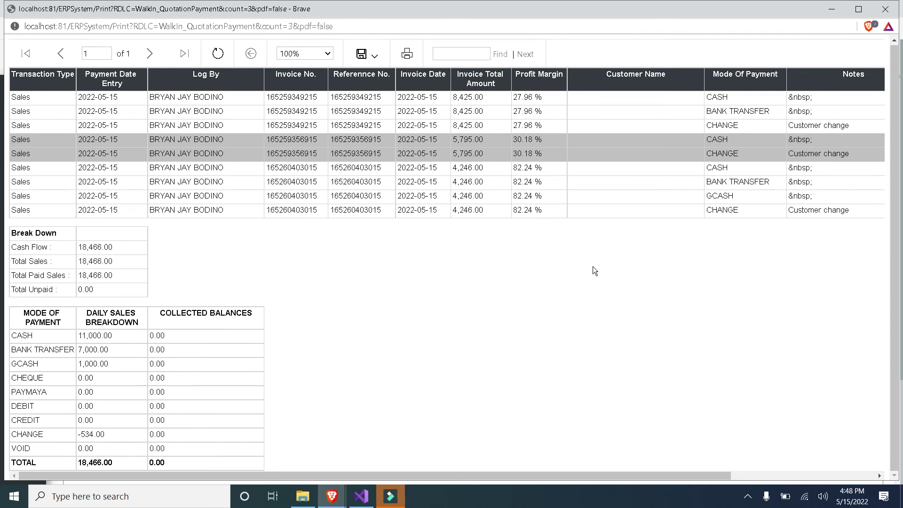
pyautogui.moveTo(371, 476); pyautogui.dragTo(611, 487)
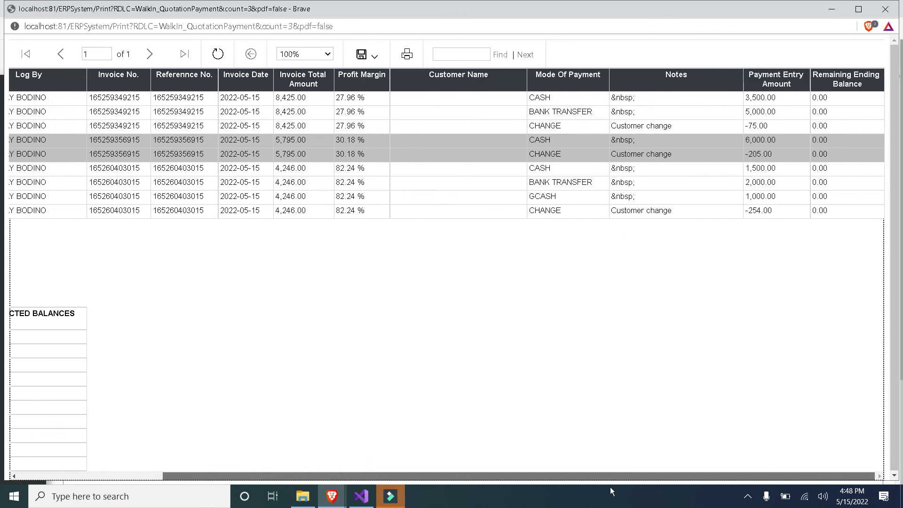
pyautogui.doubleClick(775, 122)
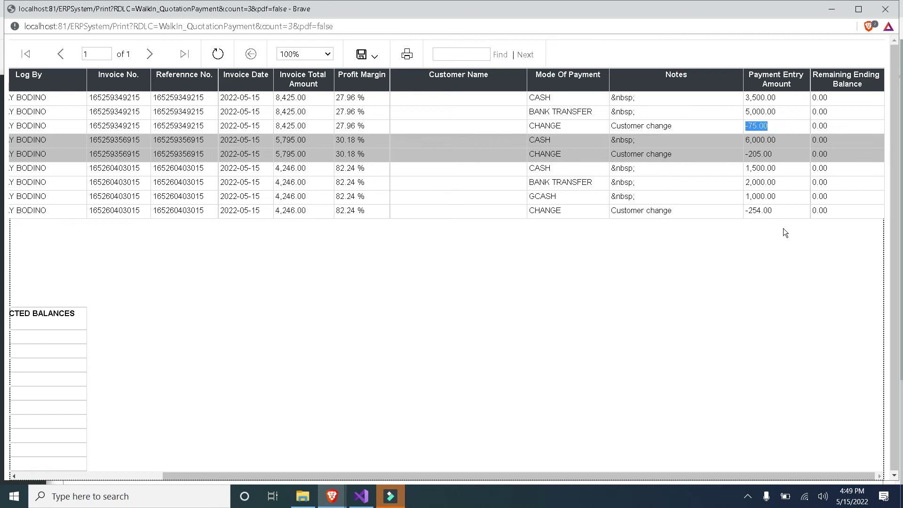
pyautogui.moveTo(640, 475); pyautogui.dragTo(284, 414)
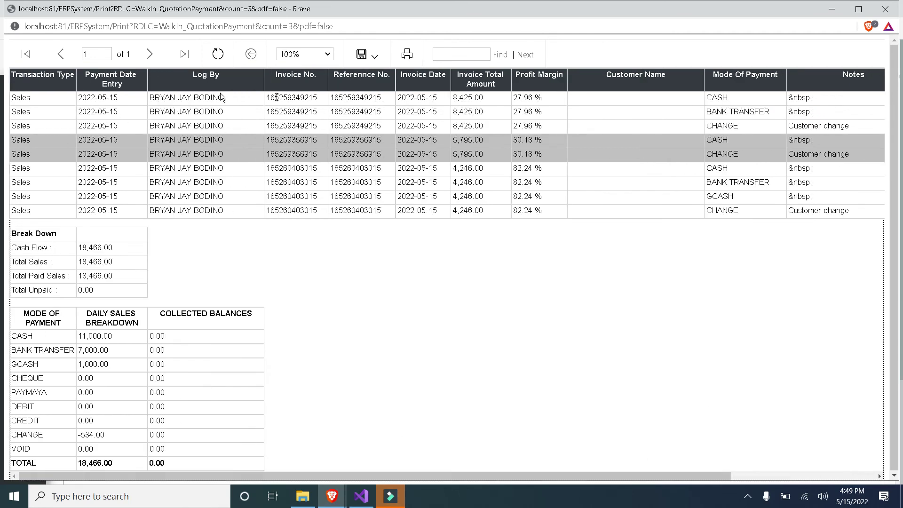
pyautogui.moveTo(548, 101); pyautogui.dragTo(521, 98)
pyautogui.click(487, 121)
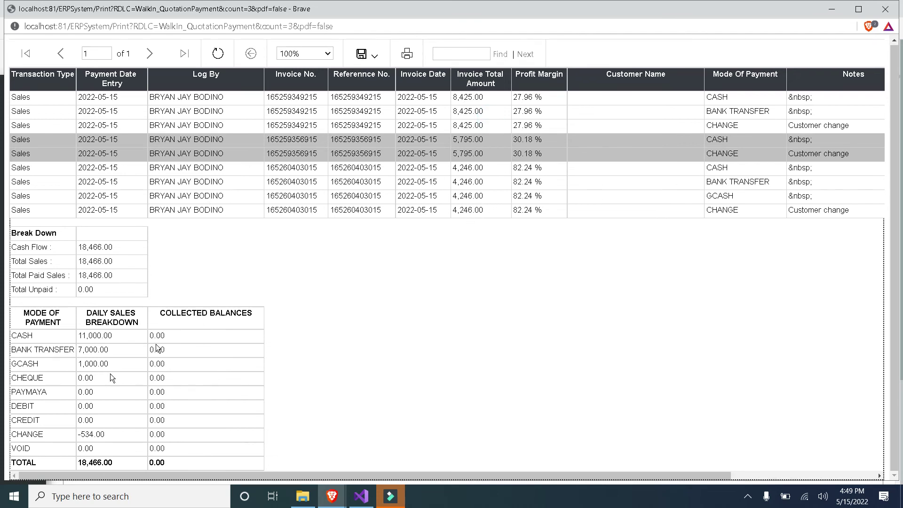
# Step: Examine the report's sales breakdown, daily sales by payment mode and collected balances, and close the report
pyautogui.moveTo(104, 474); pyautogui.dragTo(73, 450)
pyautogui.moveTo(141, 418); pyautogui.dragTo(66, 280)
pyautogui.click(66, 280)
pyautogui.moveTo(155, 341); pyautogui.dragTo(153, 366)
pyautogui.moveTo(174, 399); pyautogui.dragTo(162, 337)
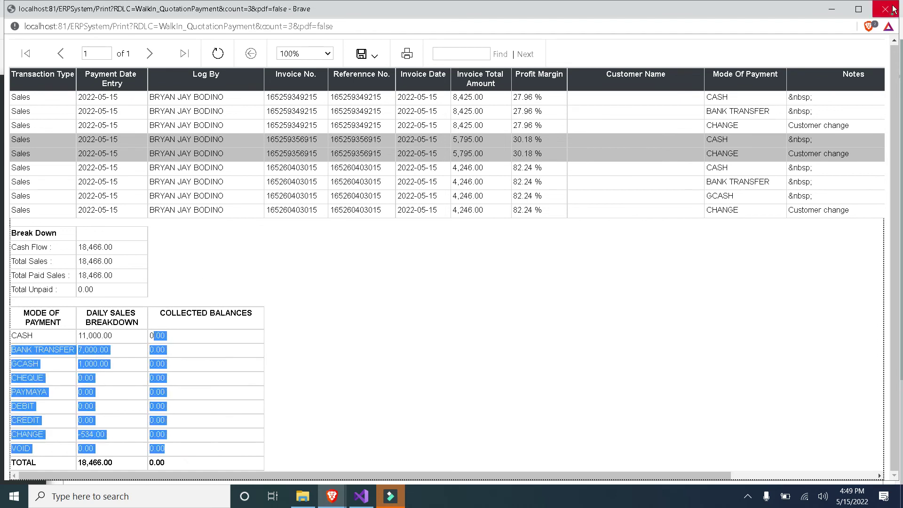
pyautogui.click(886, 9)
# Step: Generate the Summary Receipt for the filtered quotations and bring its invoice list and payment section into view
pyautogui.click(869, 187)
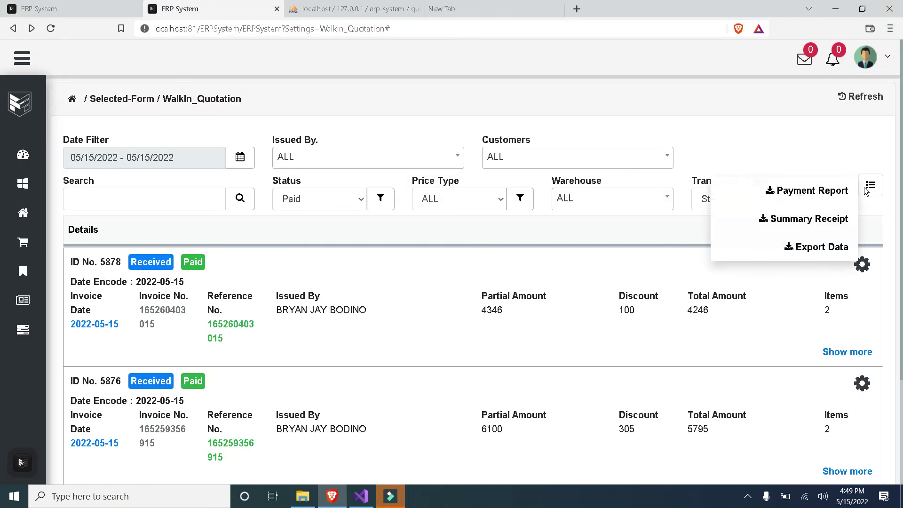
pyautogui.click(831, 218)
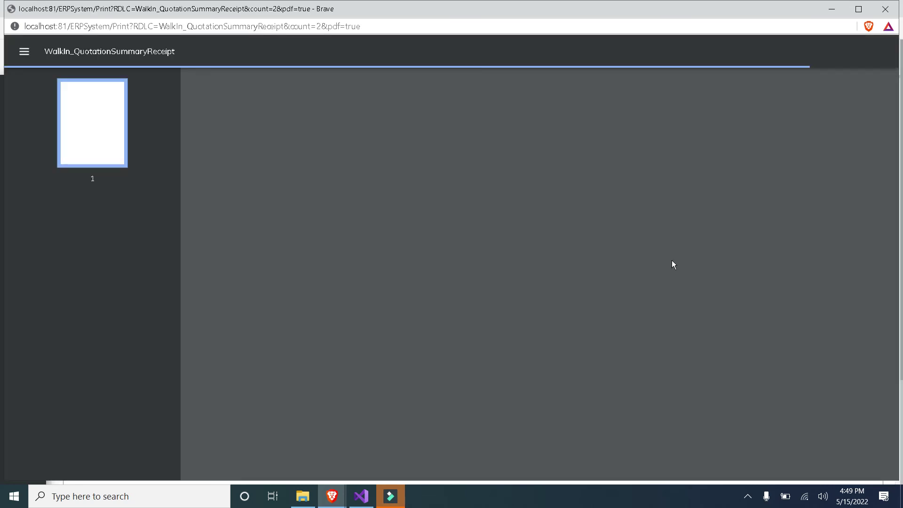
pyautogui.scroll(-2, 612, 244)
pyautogui.click(579, 238)
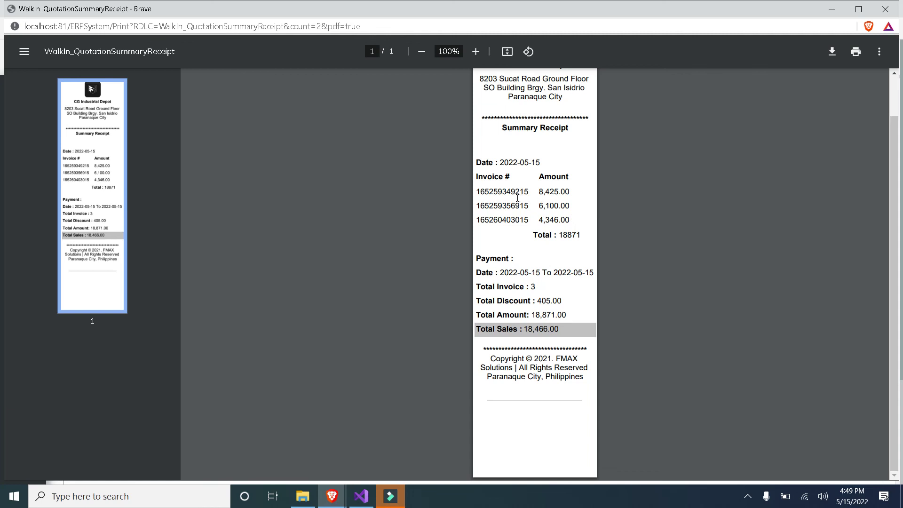
# Step: Examine the summary receipt's invoice amounts, total and total sales, and close the receipt
pyautogui.doubleClick(546, 220)
pyautogui.doubleClick(569, 234)
pyautogui.tripleClick(571, 333)
pyautogui.click(876, 16)
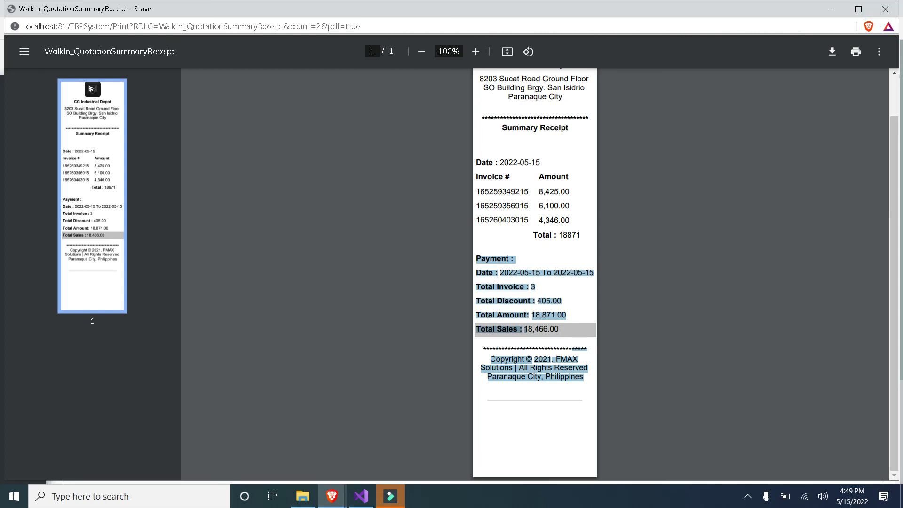
pyautogui.click(517, 294)
pyautogui.click(878, 16)
# Step: Look over the quotation list and show the actions available for the first listed quotation
pyautogui.click(414, 308)
pyautogui.scroll(-3, 414, 309)
pyautogui.scroll(3, 517, 266)
pyautogui.click(861, 246)
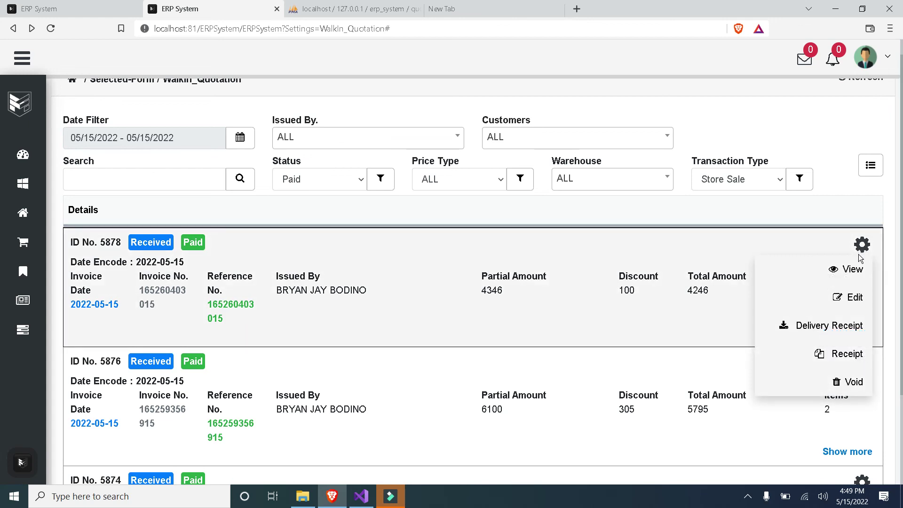
pyautogui.moveTo(23, 271)
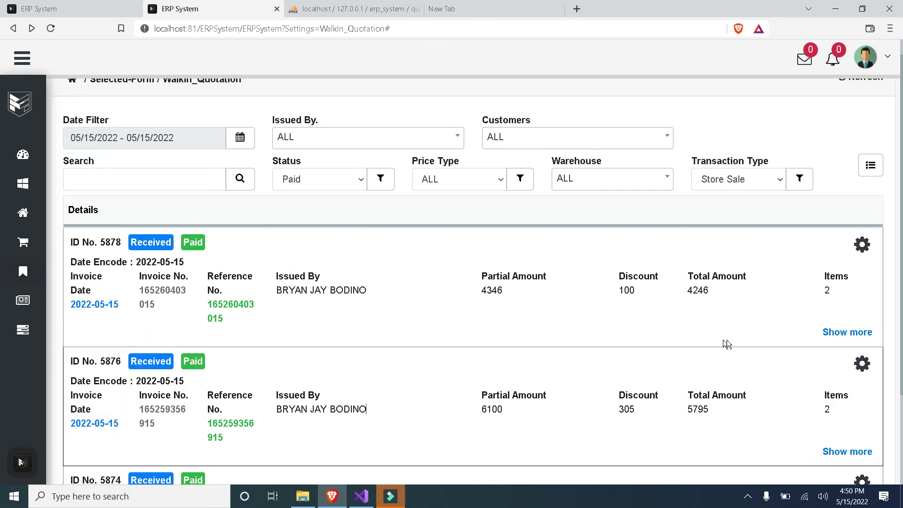
# Step: Expand the first quotation, open its payment history and examine the mode of payment of each entry
pyautogui.click(834, 339)
pyautogui.click(396, 353)
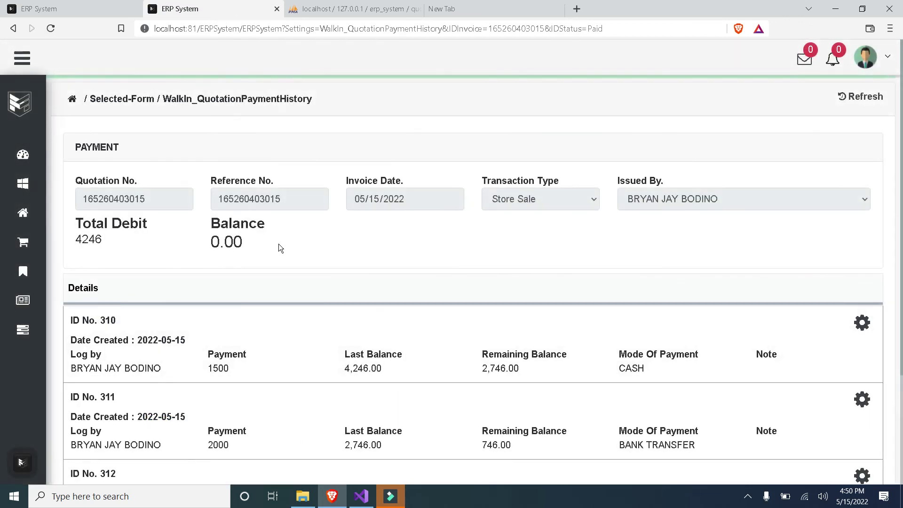
pyautogui.click(307, 242)
pyautogui.scroll(-3, 552, 245)
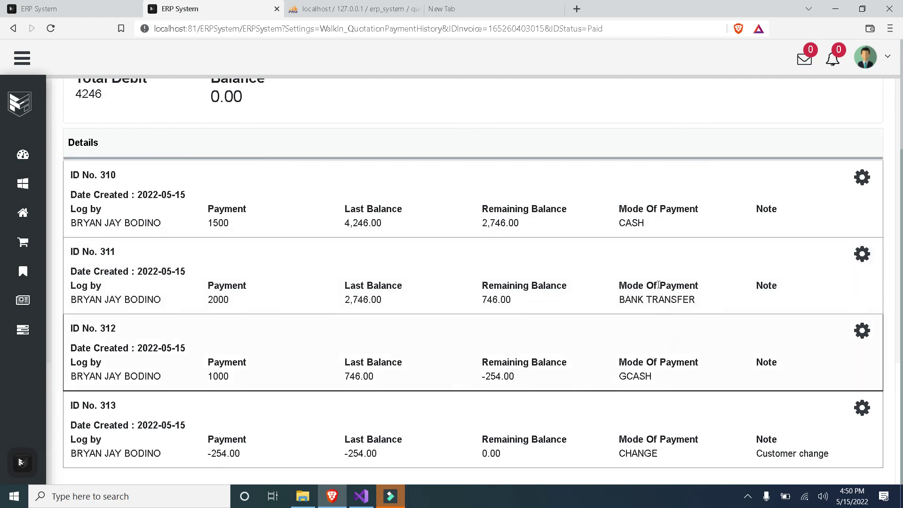
pyautogui.moveTo(616, 222); pyautogui.dragTo(674, 218)
pyautogui.moveTo(696, 303); pyautogui.dragTo(618, 332)
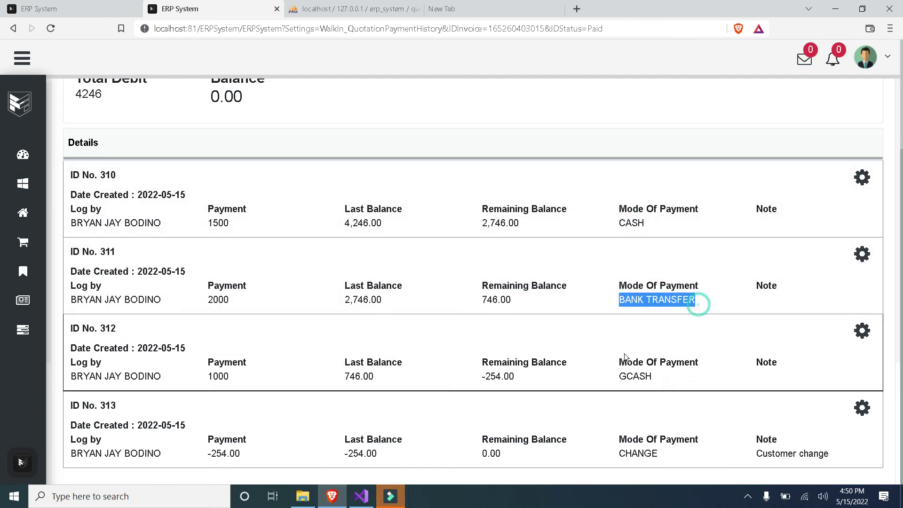
pyautogui.moveTo(671, 376); pyautogui.dragTo(603, 382)
pyautogui.click(748, 496)
pyautogui.rightClick(749, 476)
pyautogui.click(751, 479)
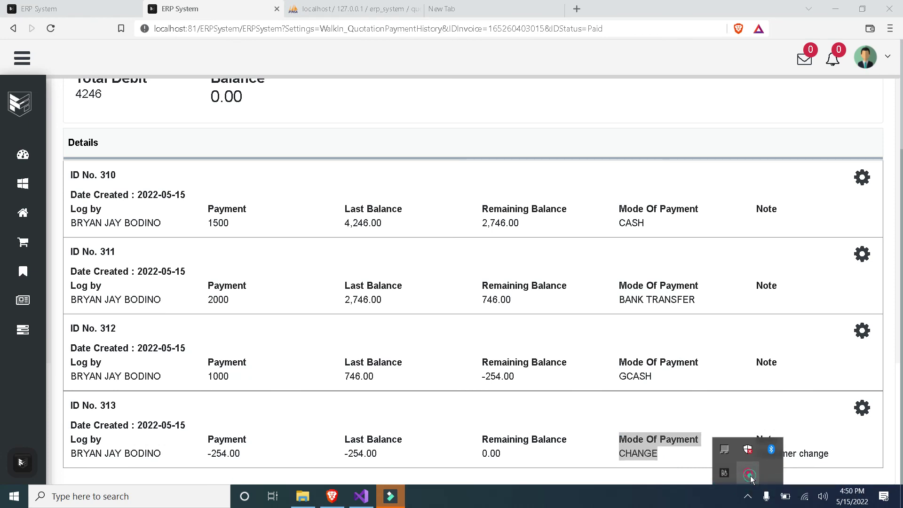